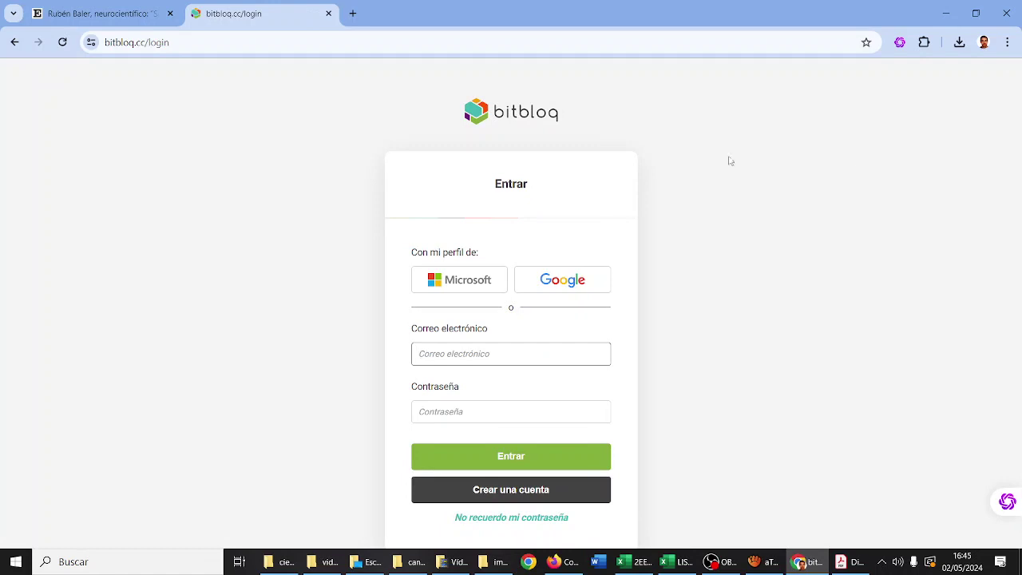
Step: Sign in with the educational Google account and create a new Bitbloq 3D document
left_click(569, 281)
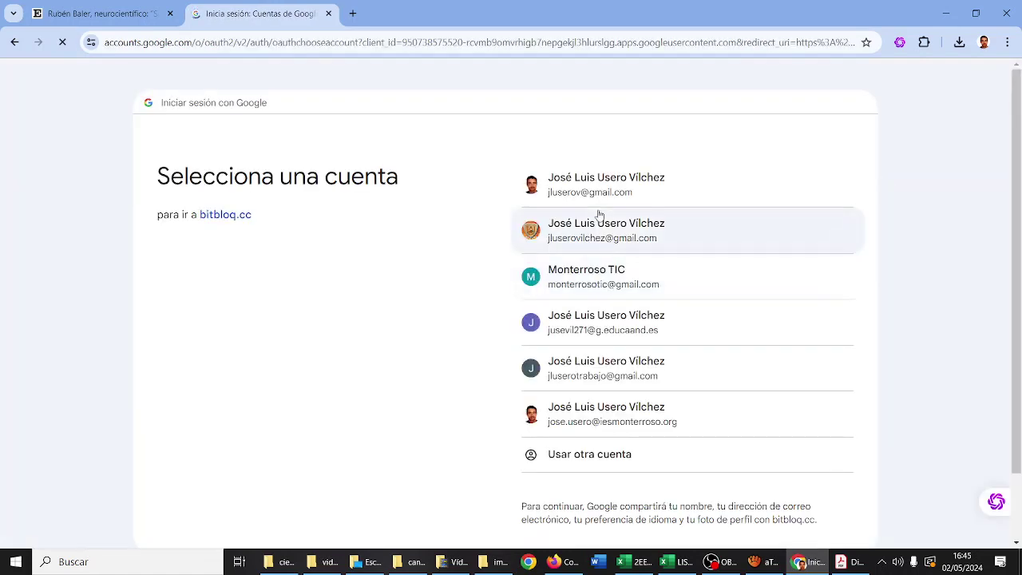
left_click(595, 318)
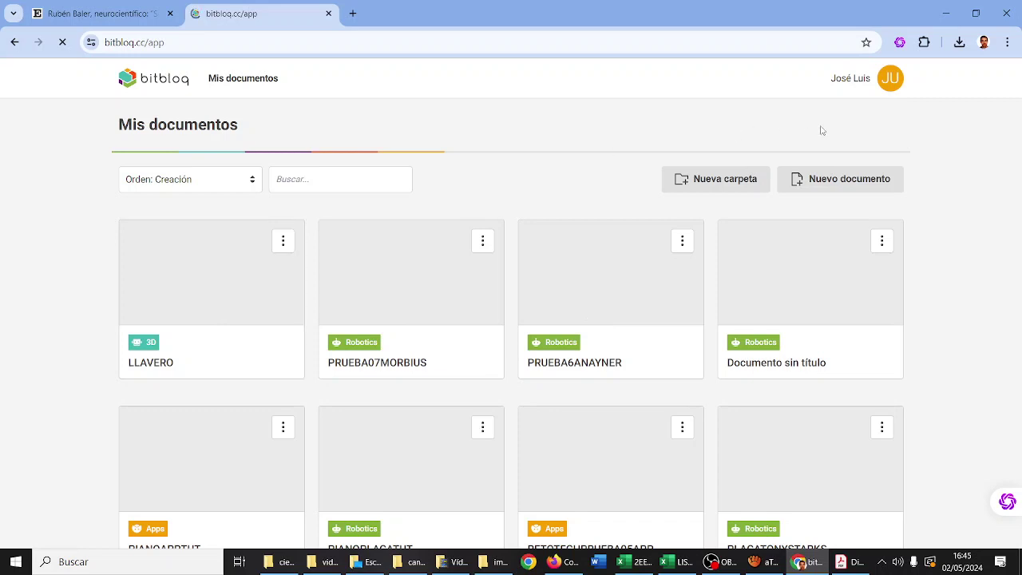
left_click(824, 184)
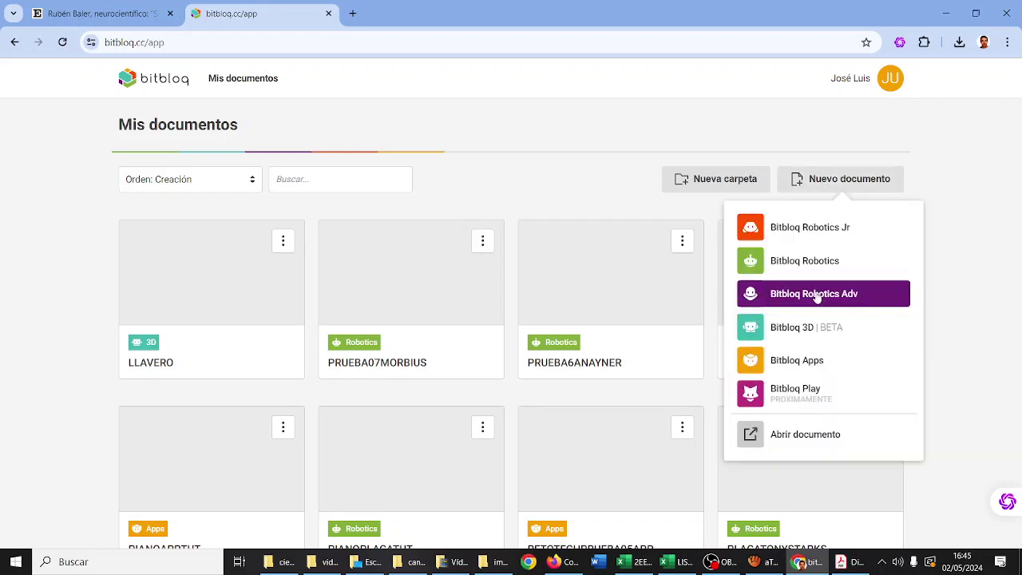
left_click(815, 336)
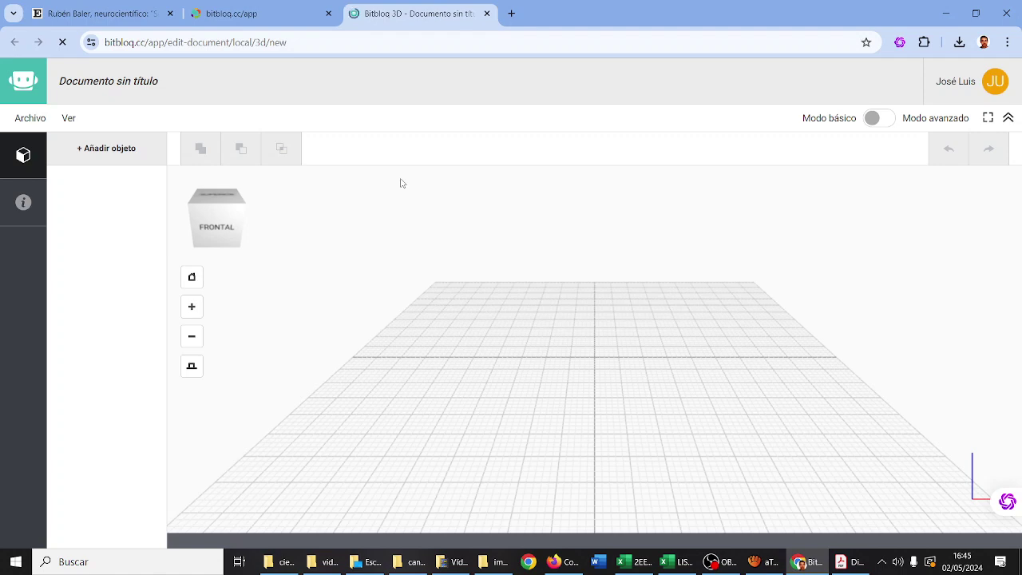
Step: Add a heart (Corazón) from the other shapes to the work plane
left_click(128, 155)
scroll(148, 264, "down", 3)
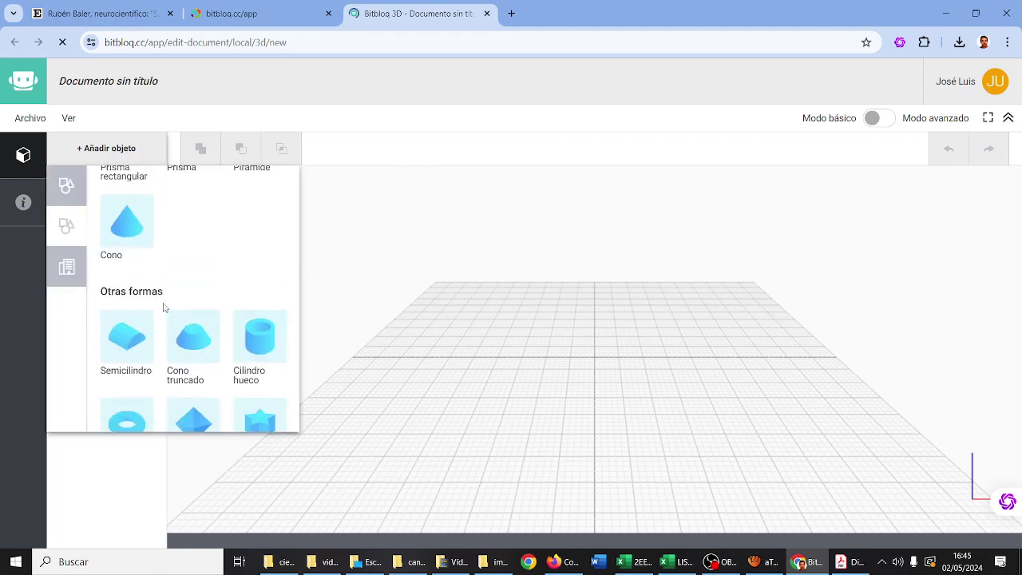
scroll(162, 307, "up", 3)
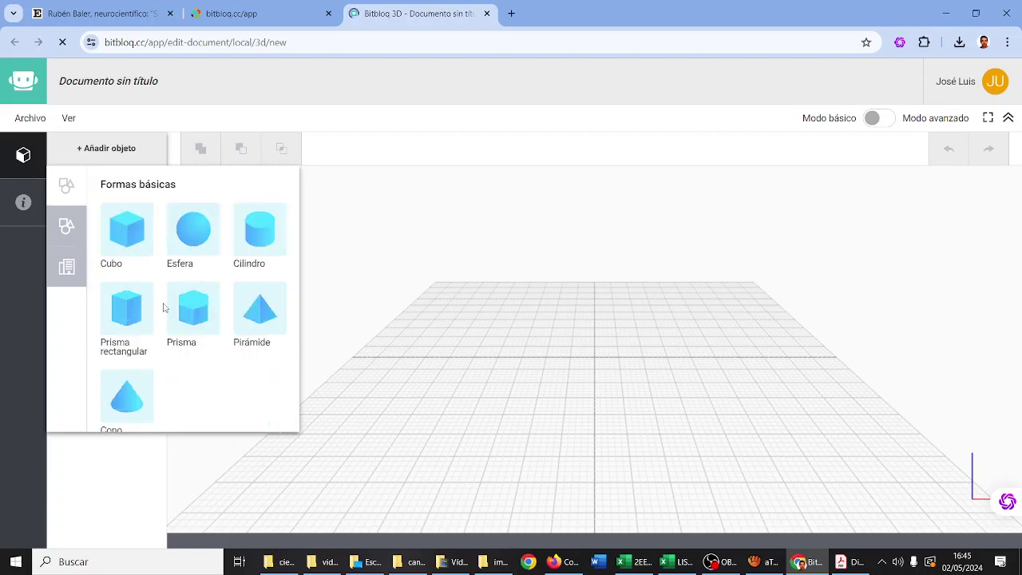
scroll(190, 289, "down", 2)
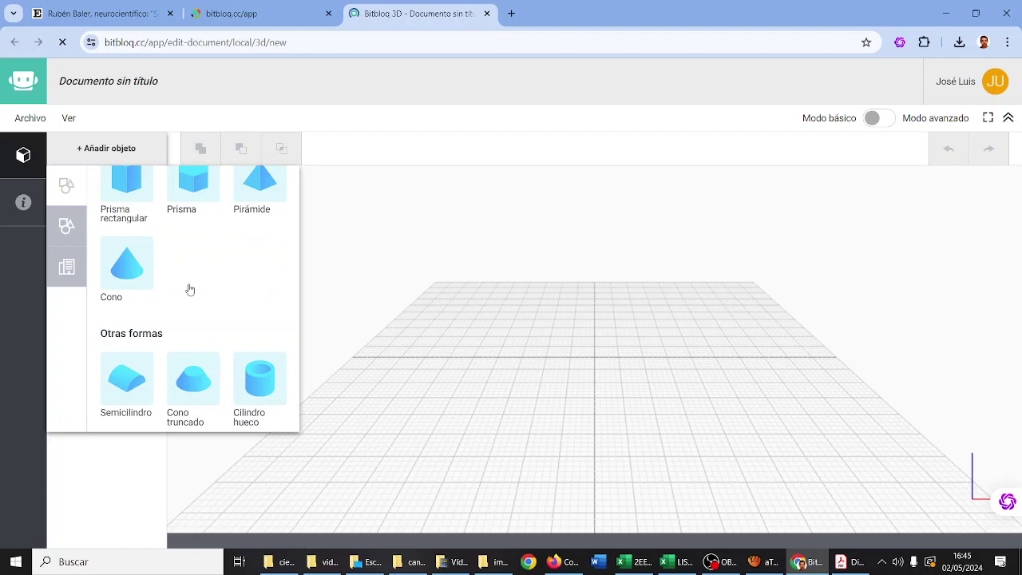
scroll(190, 289, "down", 3)
left_click(132, 348)
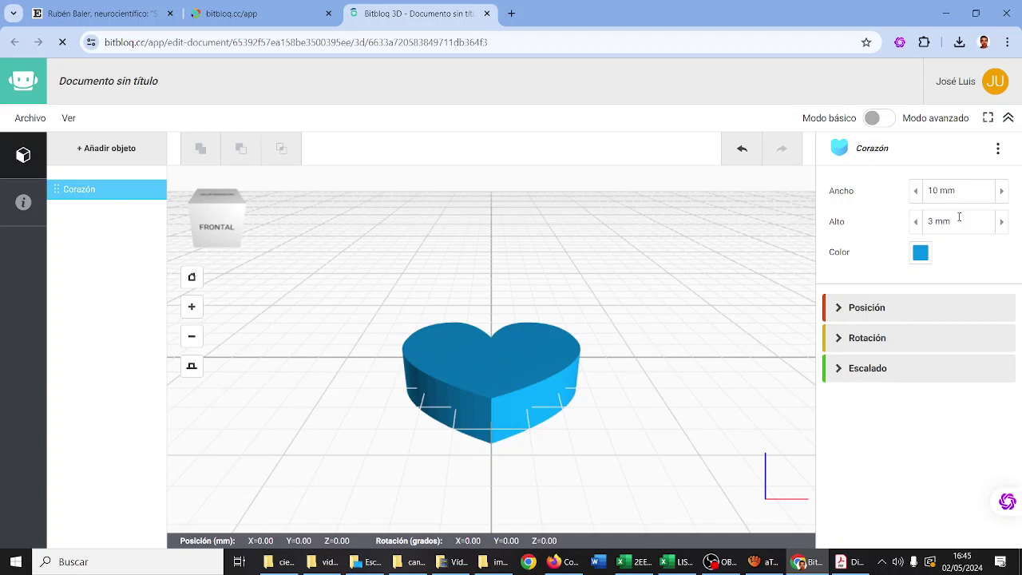
Step: Set the heart's width (Ancho) to 30 mm
left_click(1002, 193)
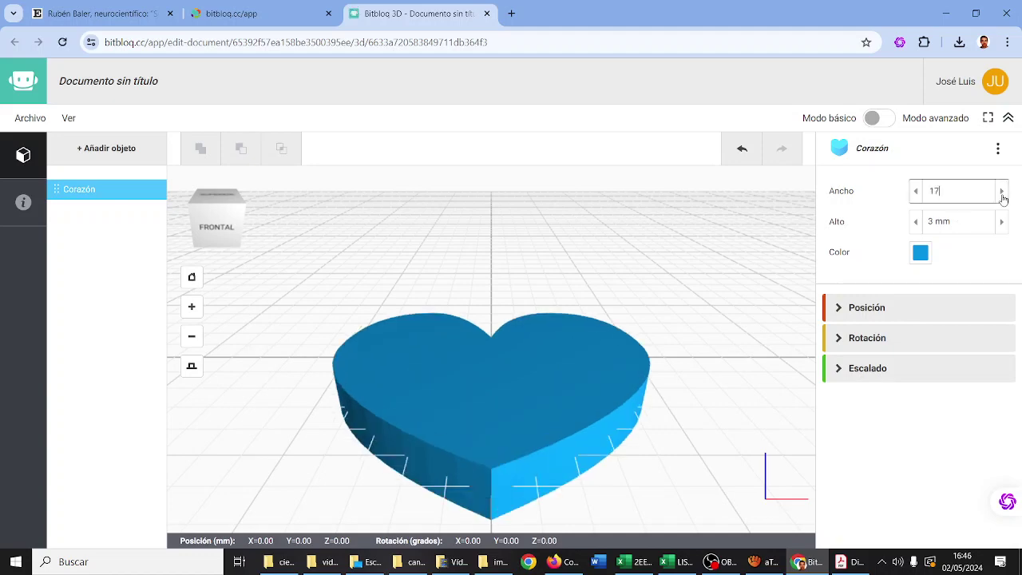
left_click(1003, 194)
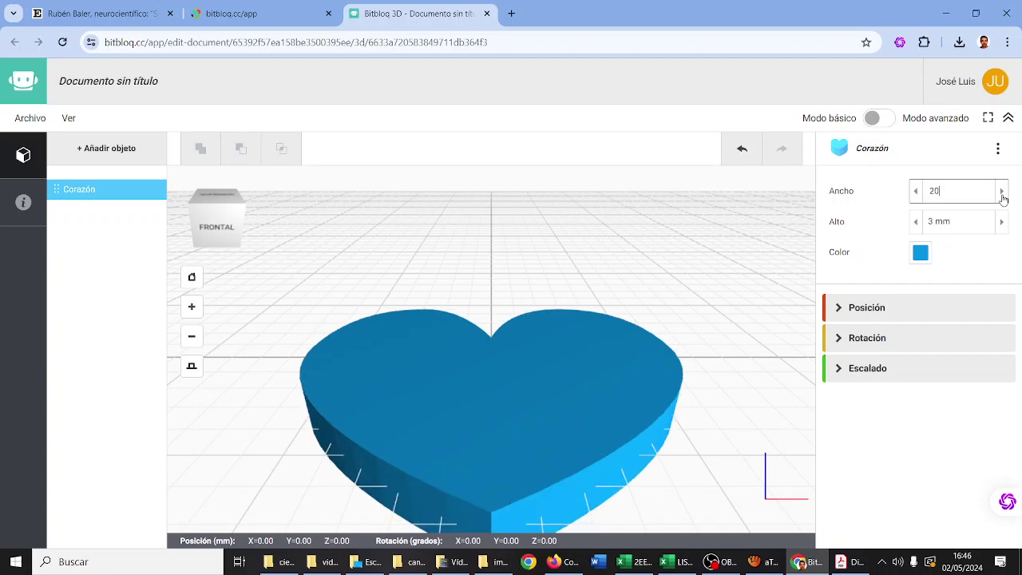
left_click_drag(527, 267, 529, 236)
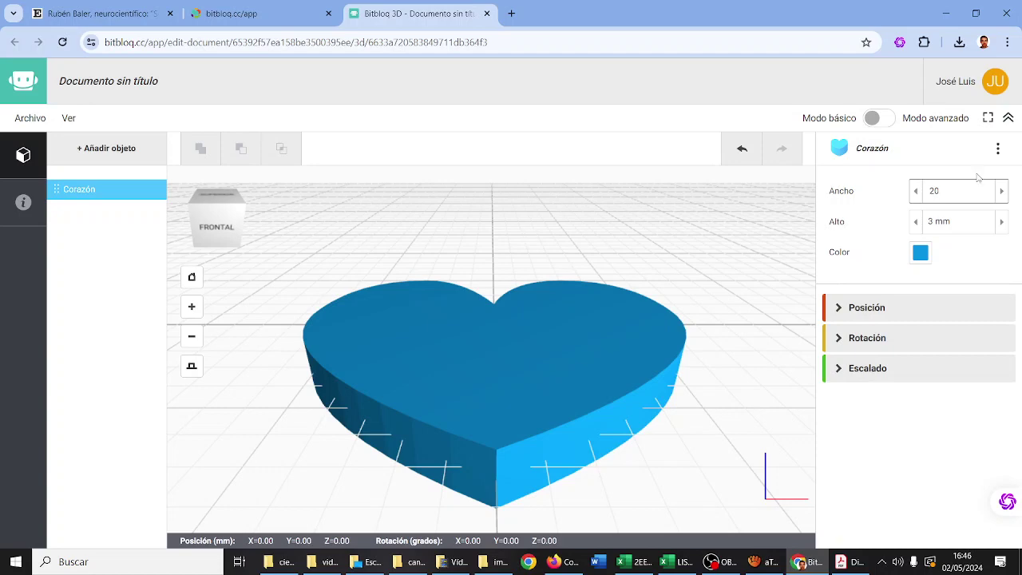
left_click(1002, 192)
left_click(1002, 192)
left_click(1002, 192)
left_click(1003, 192)
left_click(1002, 191)
left_click(1002, 192)
left_click(1003, 191)
left_click(1002, 192)
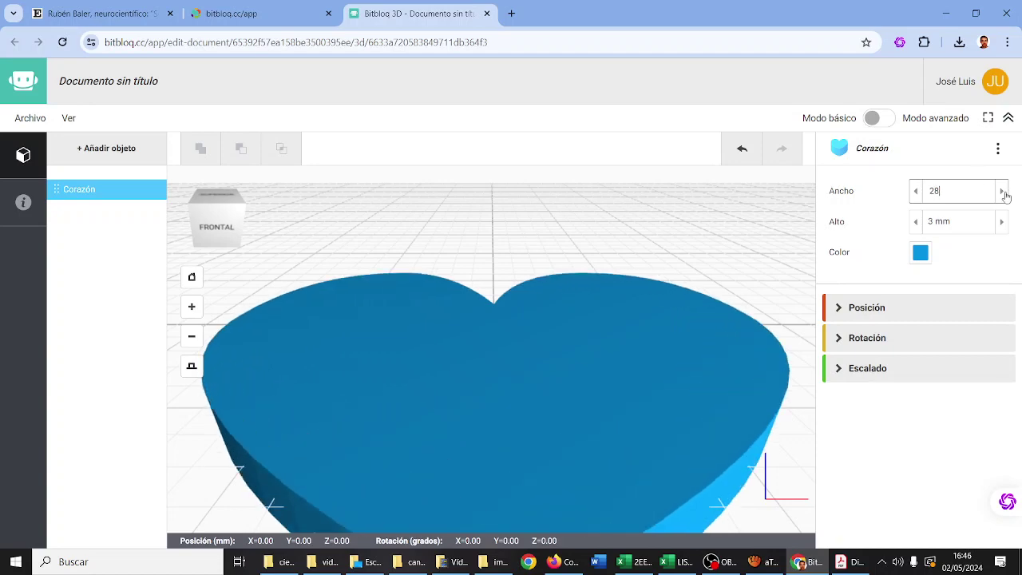
left_click(1003, 191)
left_click(1003, 191)
scroll(542, 266, "down", 6)
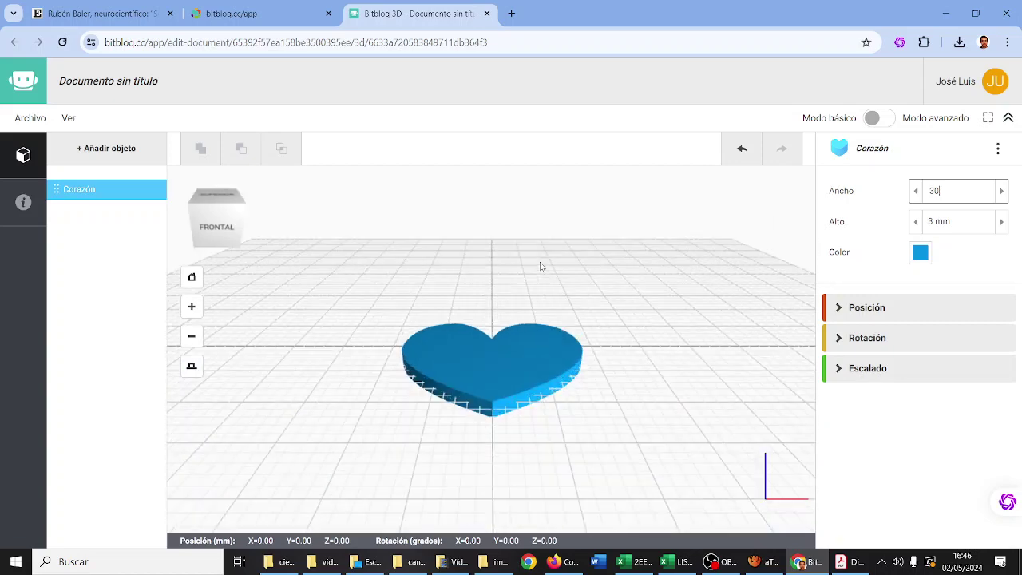
scroll(541, 266, "up", 1)
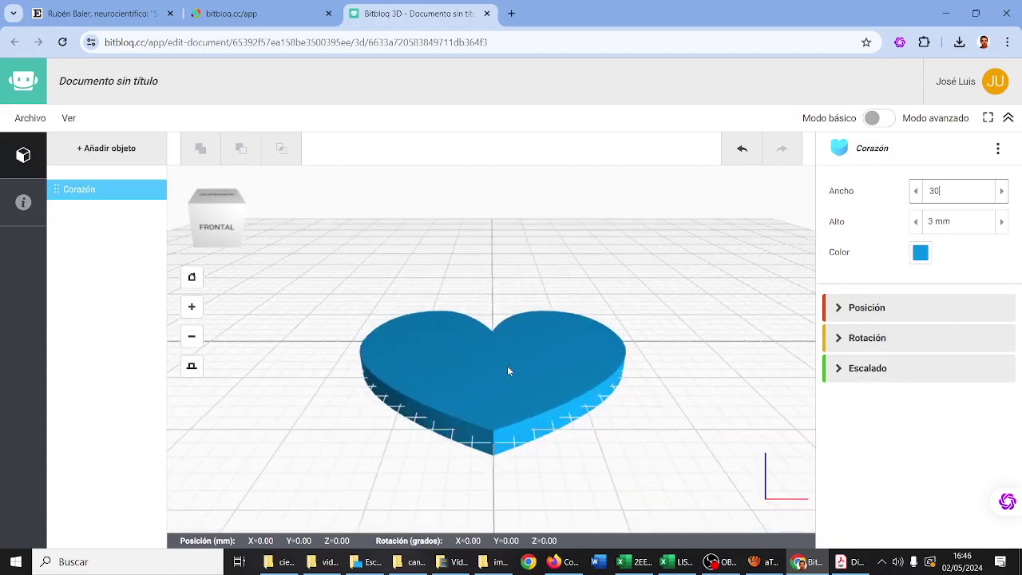
mouse_move(509, 367)
left_mouse_down()
mouse_move(512, 349)
mouse_move(508, 373)
left_mouse_up()
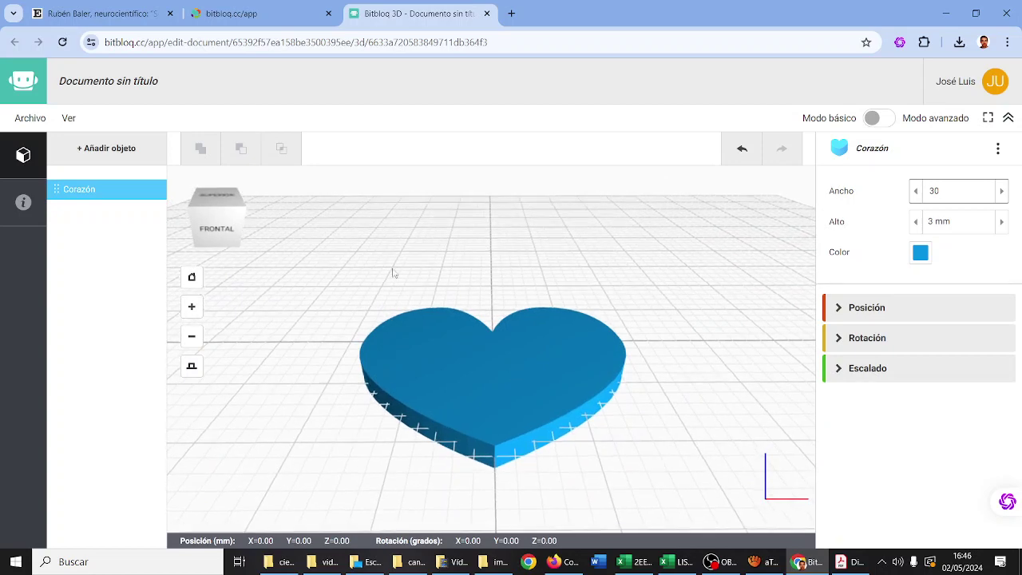
Step: Add a text object (Texto) to the scene and select it for editing
left_click(114, 148)
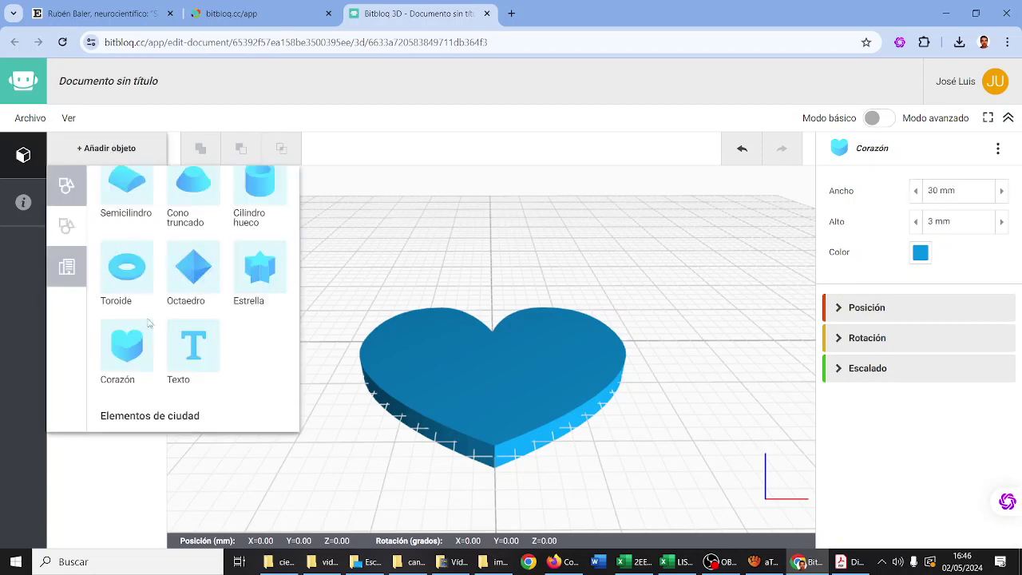
scroll(197, 282, "down", 2)
left_click(197, 282)
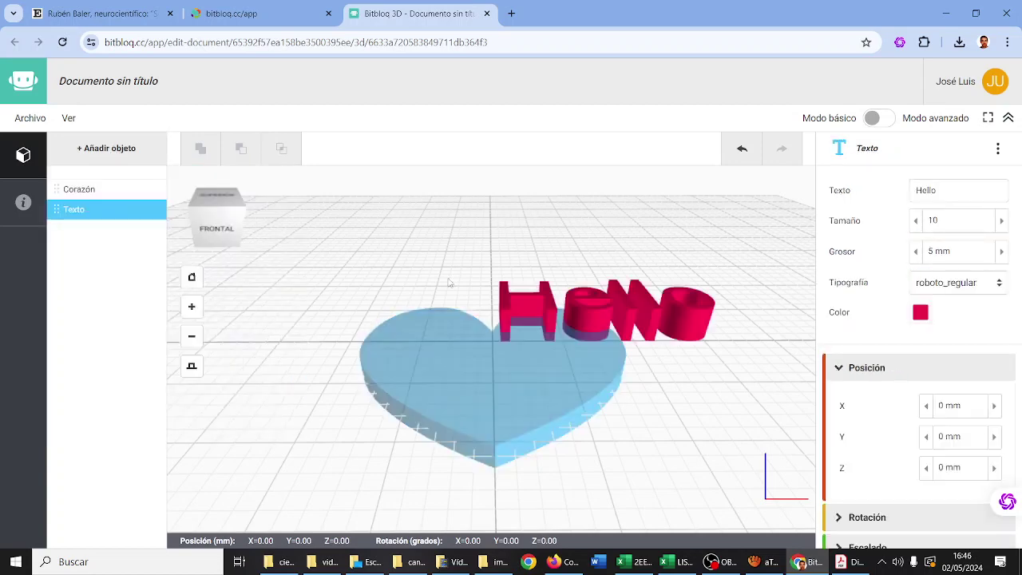
left_click(649, 306)
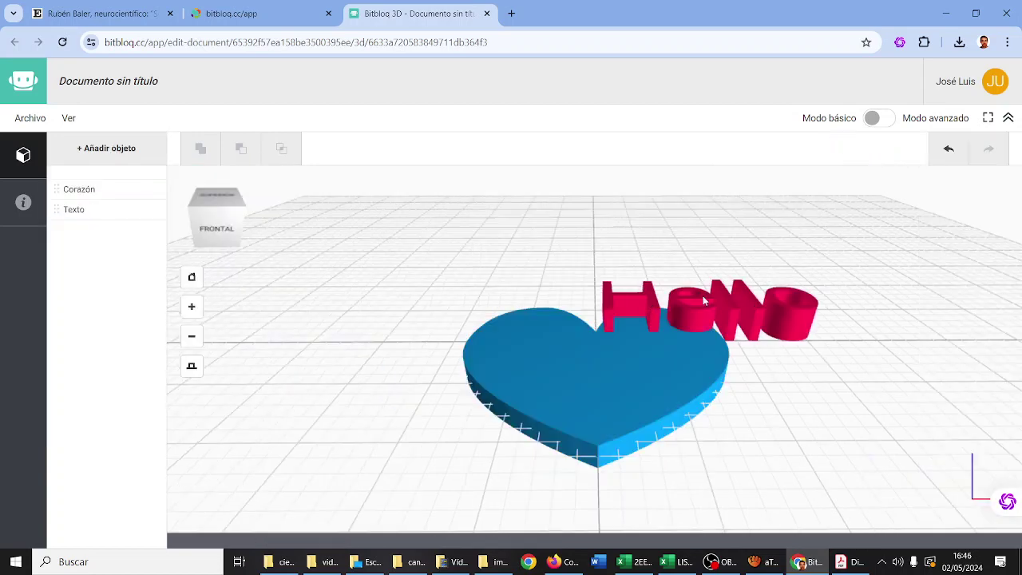
left_click(675, 302)
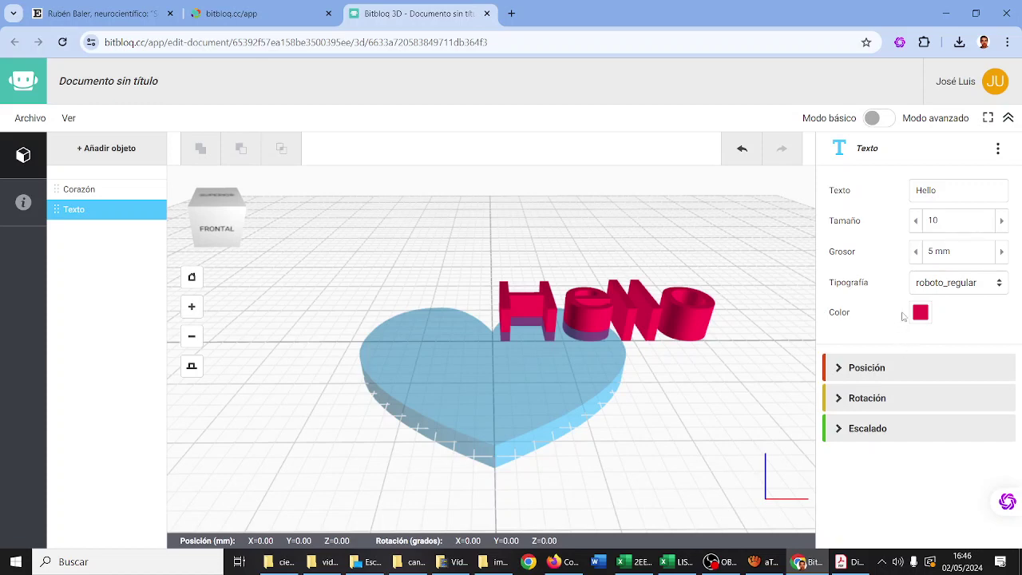
Step: Replace the text object's wording with "TQ" in capital letters
double_click(942, 193)
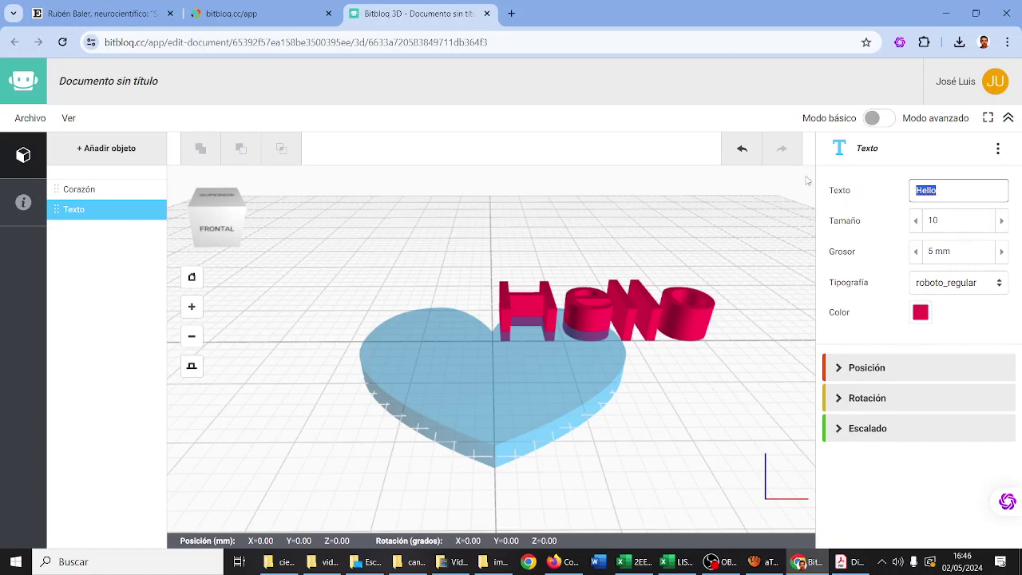
type("TQ")
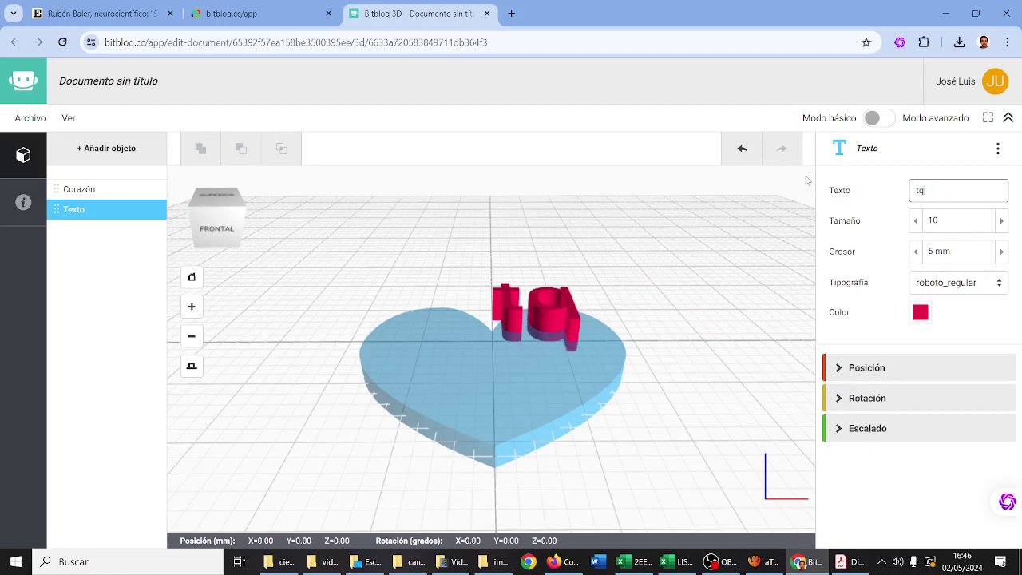
key("BackSpace")
key("BackSpace")
type("TQMAR")
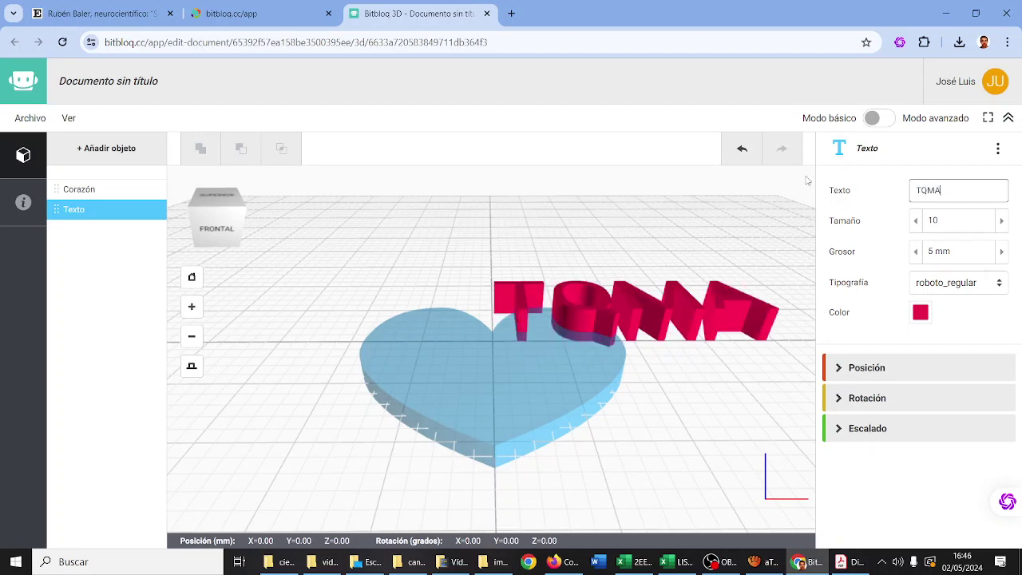
key("BackSpace")
key("BackSpace")
key("BackSpace")
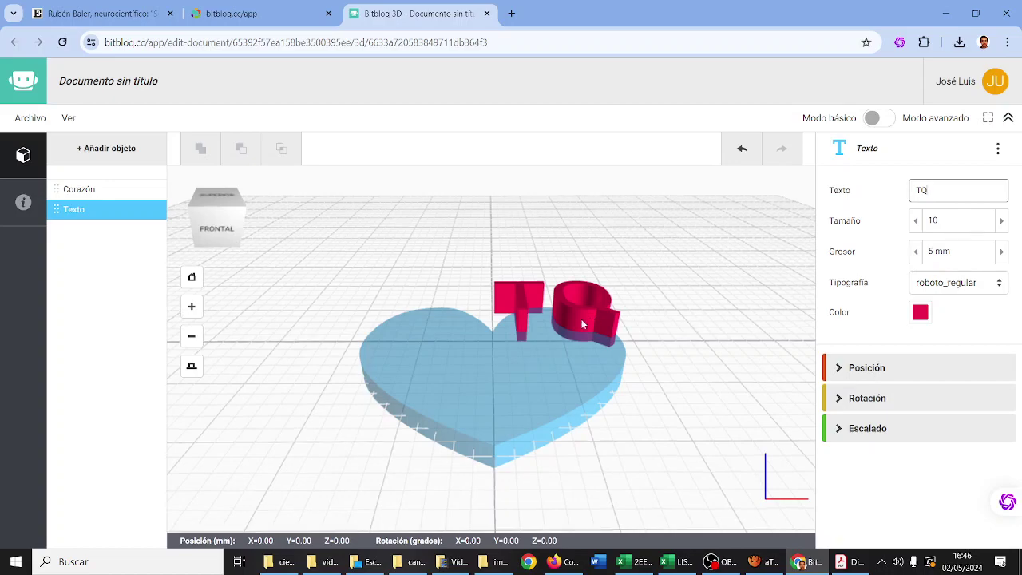
Step: Move the TQ text down over the heart by setting its Y position to -13 mm
left_click_drag(582, 318, 593, 365)
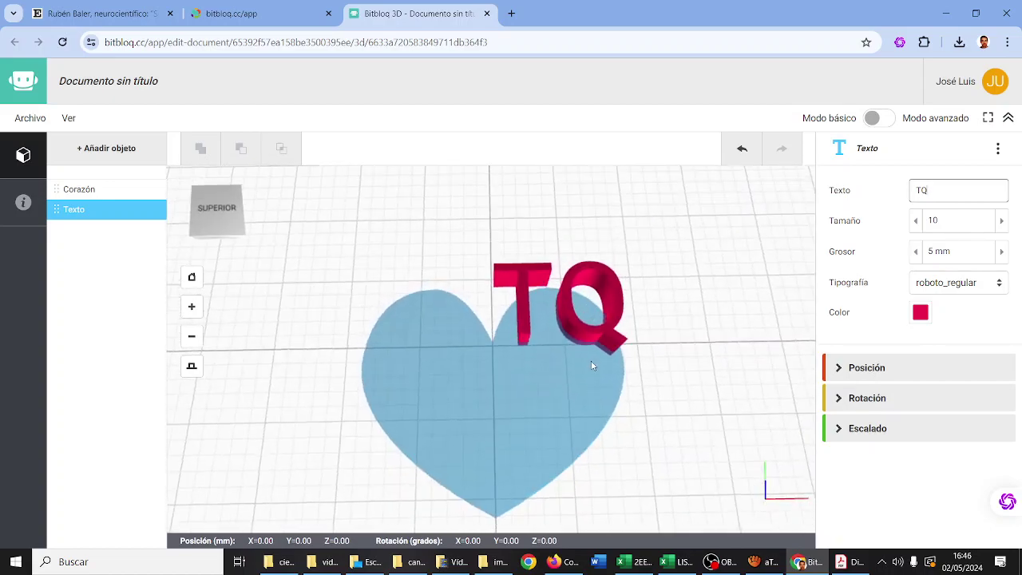
left_click(224, 211)
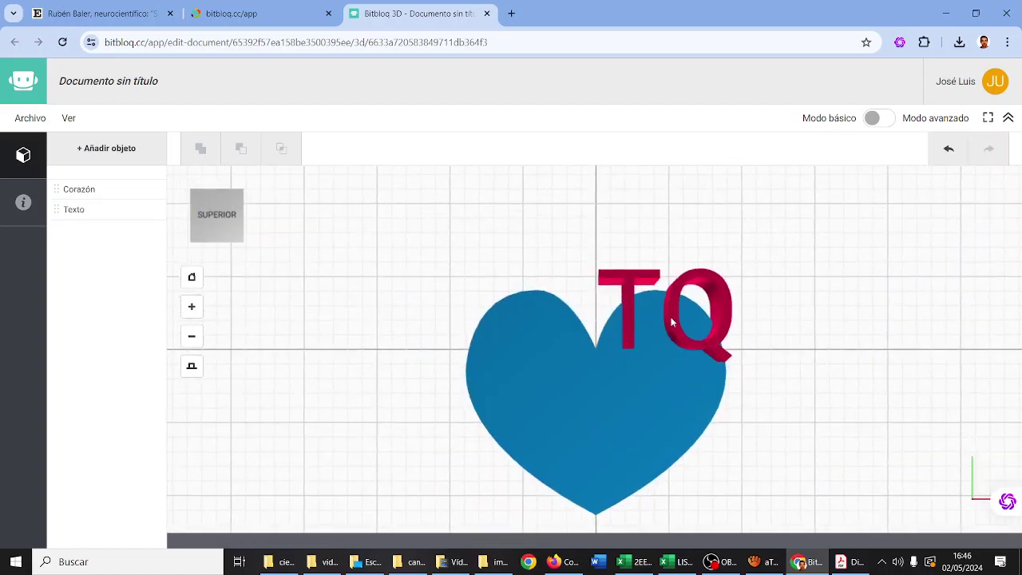
mouse_move(673, 322)
left_mouse_down()
mouse_move(667, 352)
mouse_move(676, 332)
left_mouse_up()
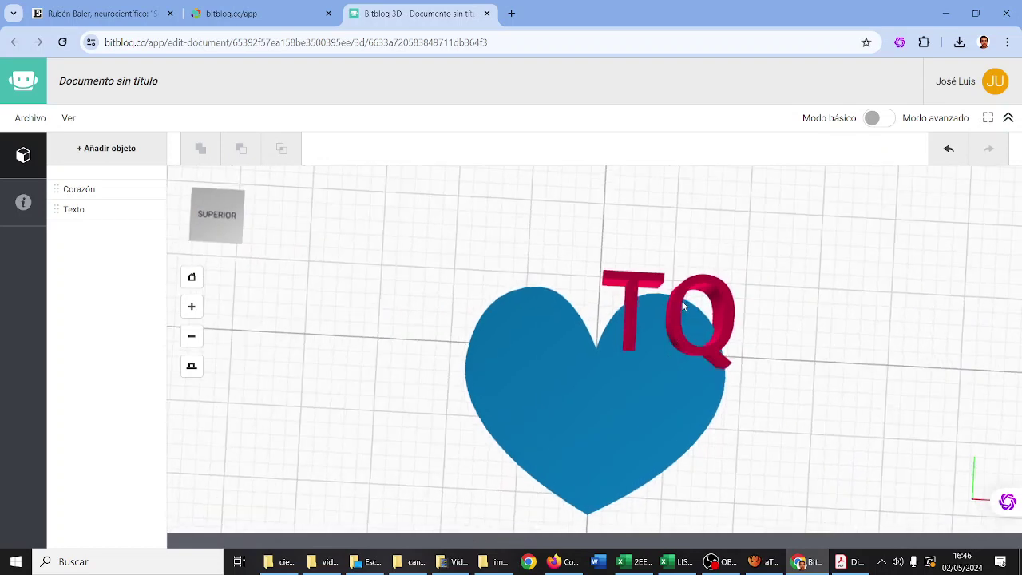
left_click(682, 301)
mouse_move(631, 305)
left_mouse_down()
mouse_move(616, 320)
mouse_move(647, 300)
left_mouse_up()
left_click(619, 314)
left_click(647, 301)
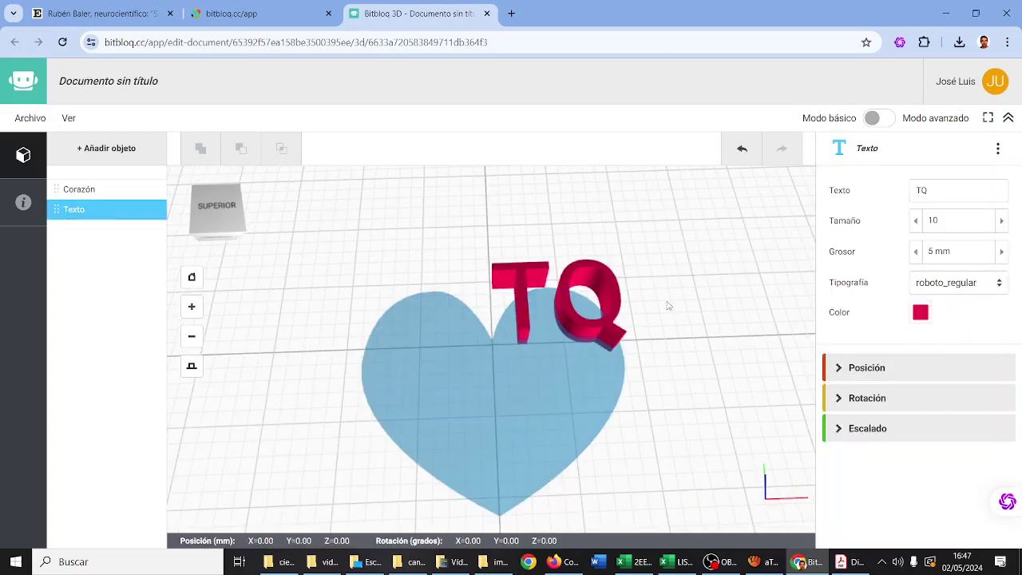
left_click(855, 369)
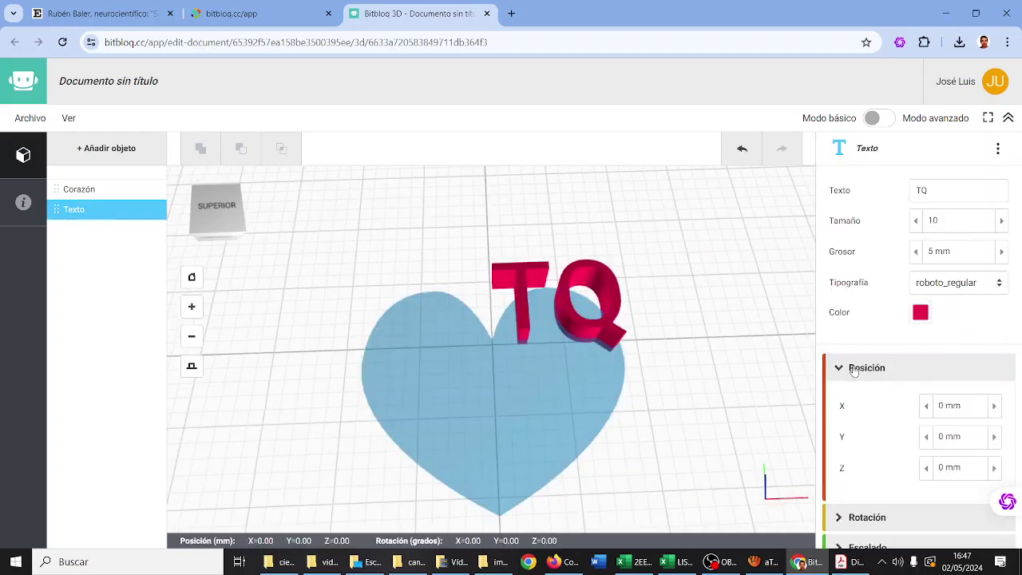
left_click(992, 437)
type("2")
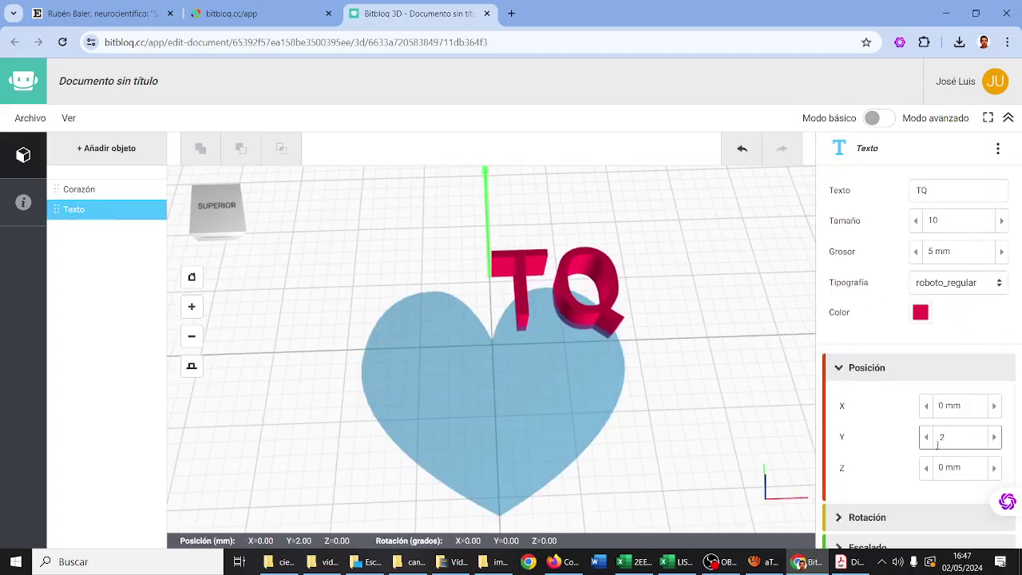
left_click_drag(928, 442, 928, 443)
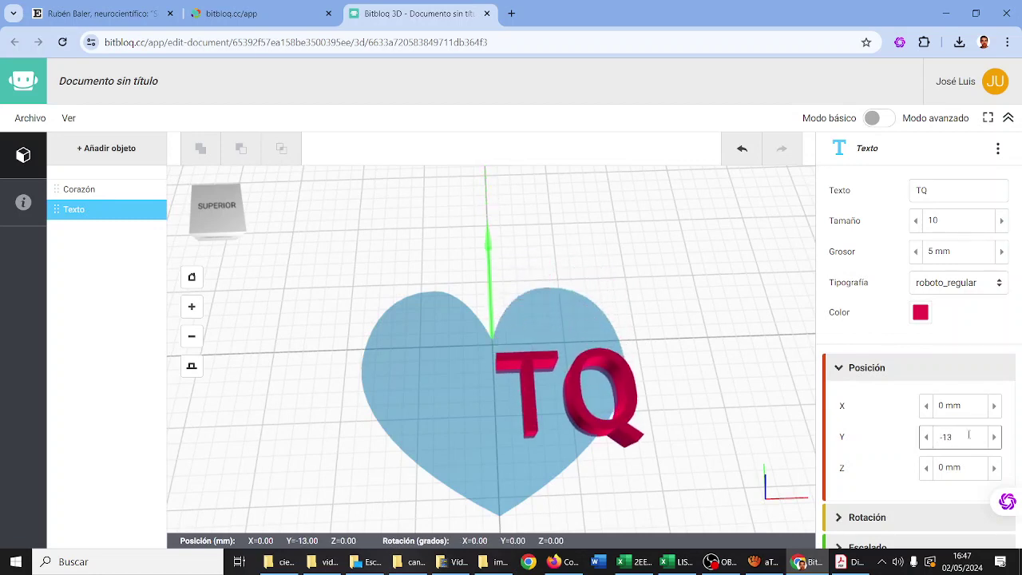
Step: Centre the TQ text on the heart with its X position at -9 mm and Z position at 0 mm
left_click(928, 468)
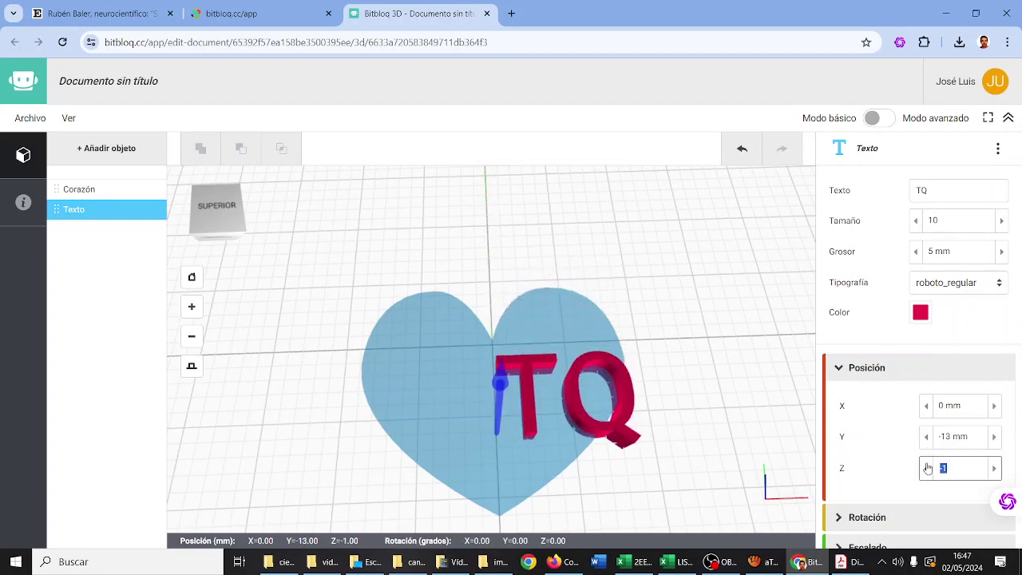
left_click(996, 468)
left_click_drag(928, 409, 928, 411)
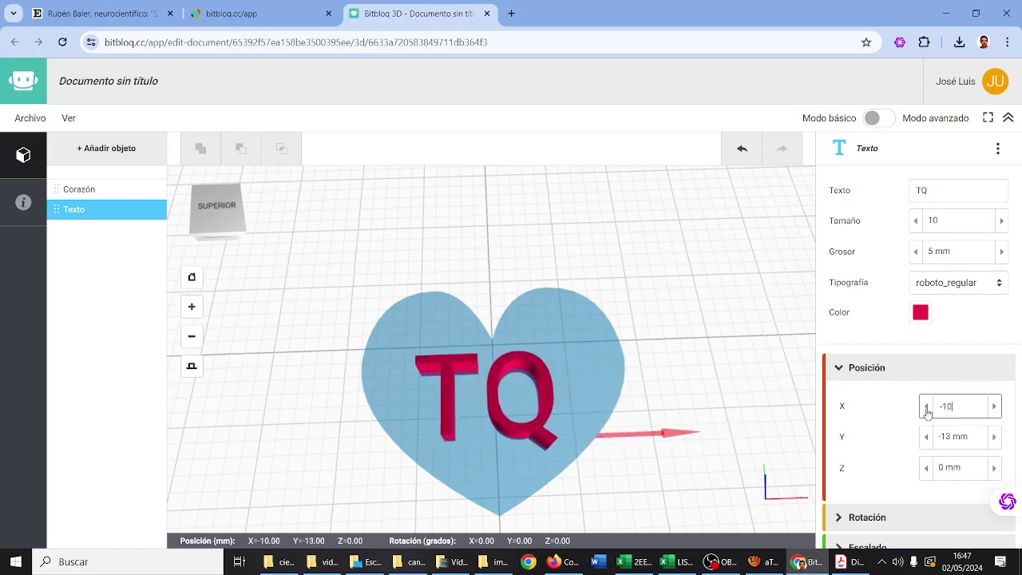
left_click(995, 405)
left_click_drag(716, 391, 718, 342)
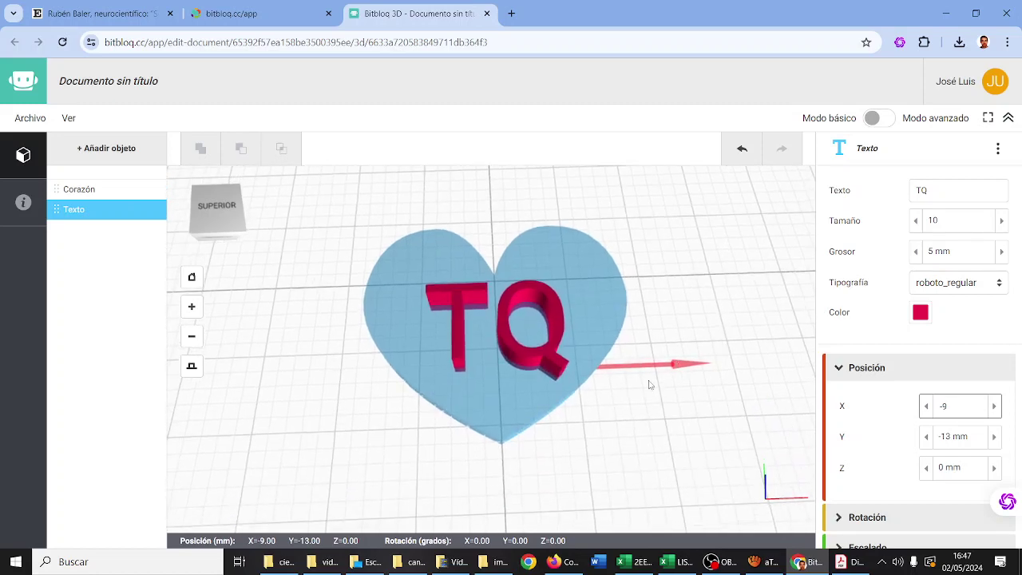
left_click(209, 208)
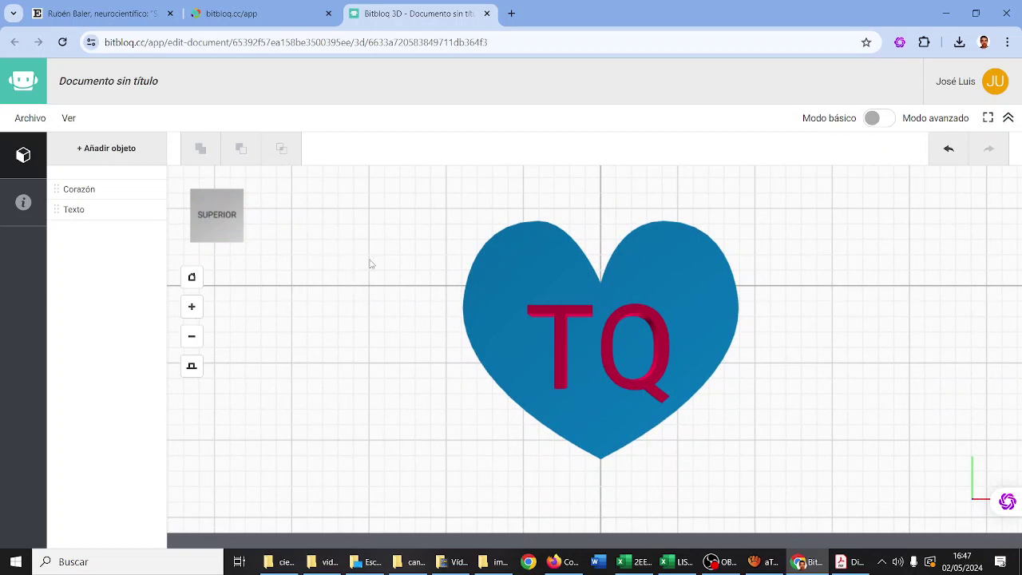
left_click(560, 310)
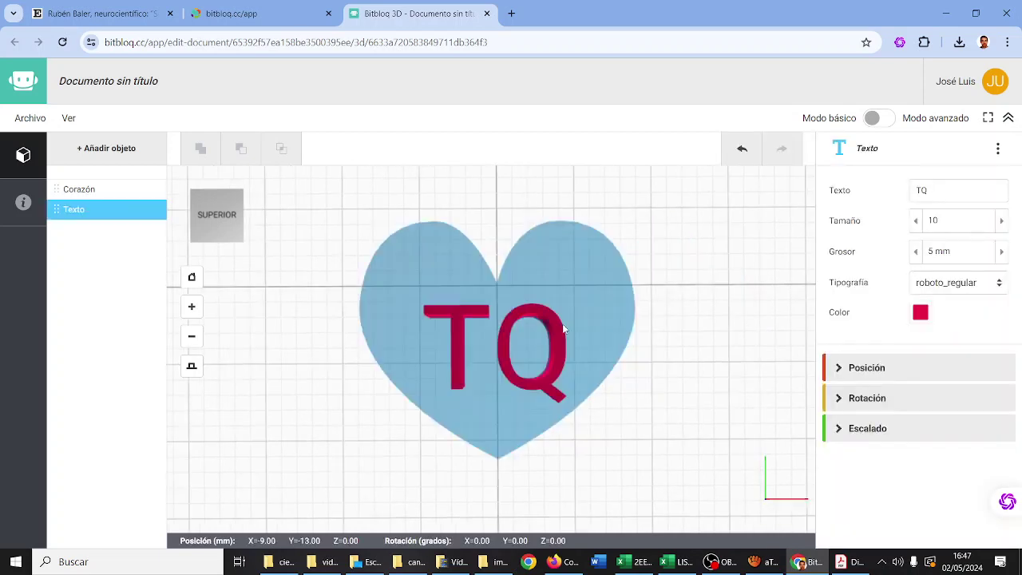
Step: Reduce the TQ text to size 7 with a thickness of 5 mm
left_click(916, 228)
left_click(916, 228)
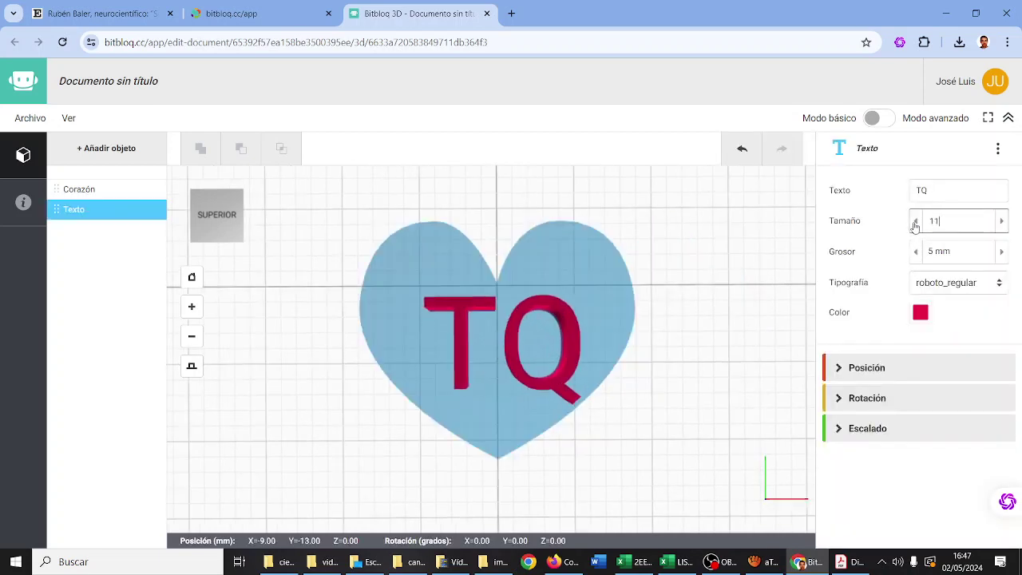
left_click(916, 227)
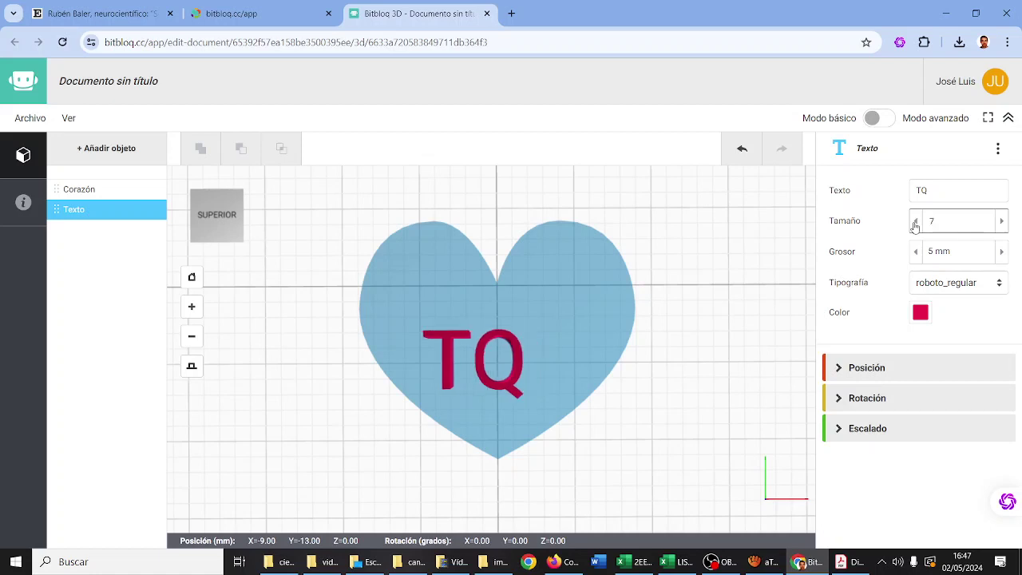
mouse_move(516, 353)
left_mouse_down()
mouse_move(531, 340)
mouse_move(508, 345)
left_mouse_up()
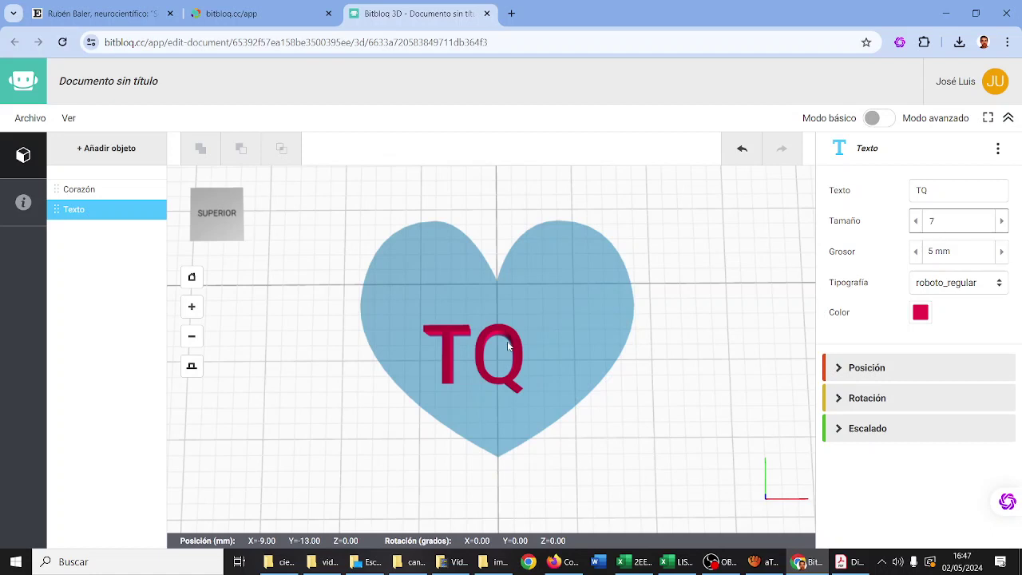
left_click(916, 252)
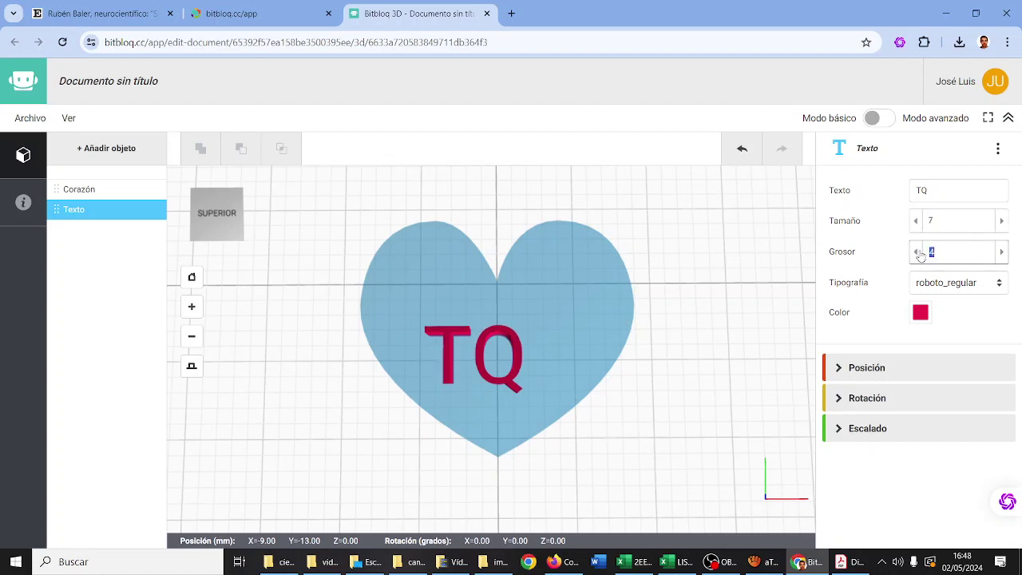
left_click(1003, 253)
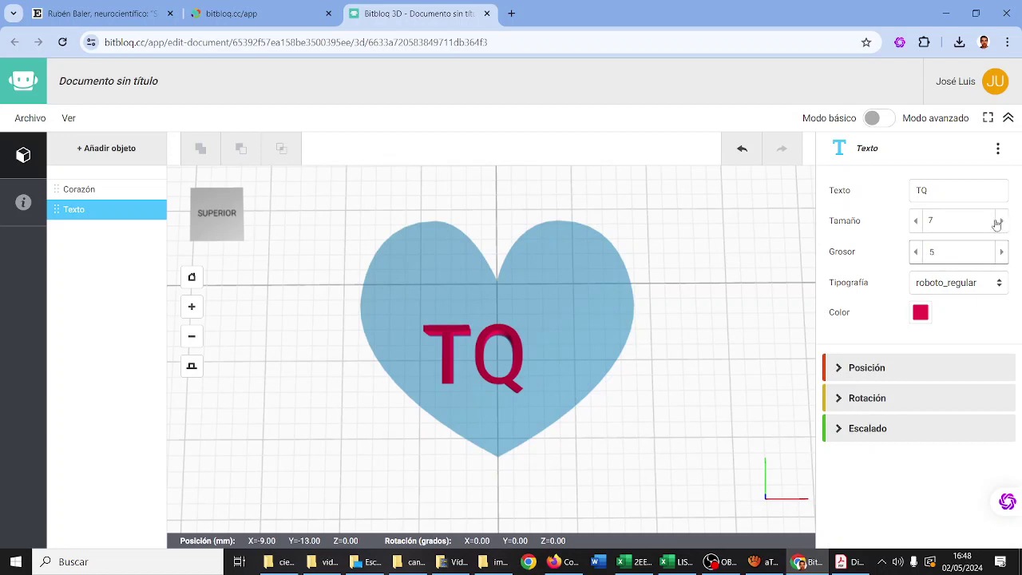
Step: Re-centre the TQ text on the heart with its X position at -6 mm and Y position at -9 mm
left_click(871, 368)
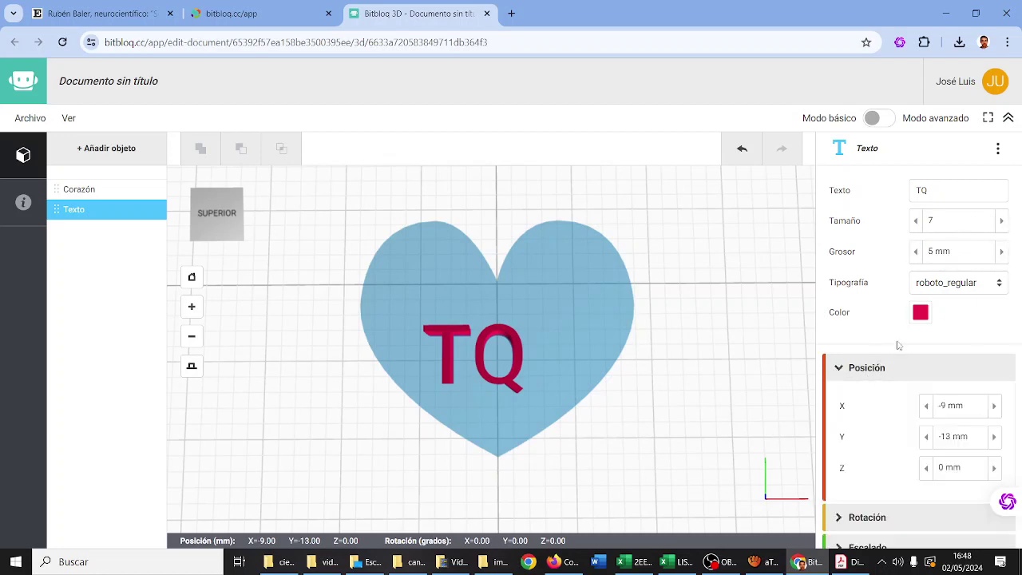
left_click(994, 408)
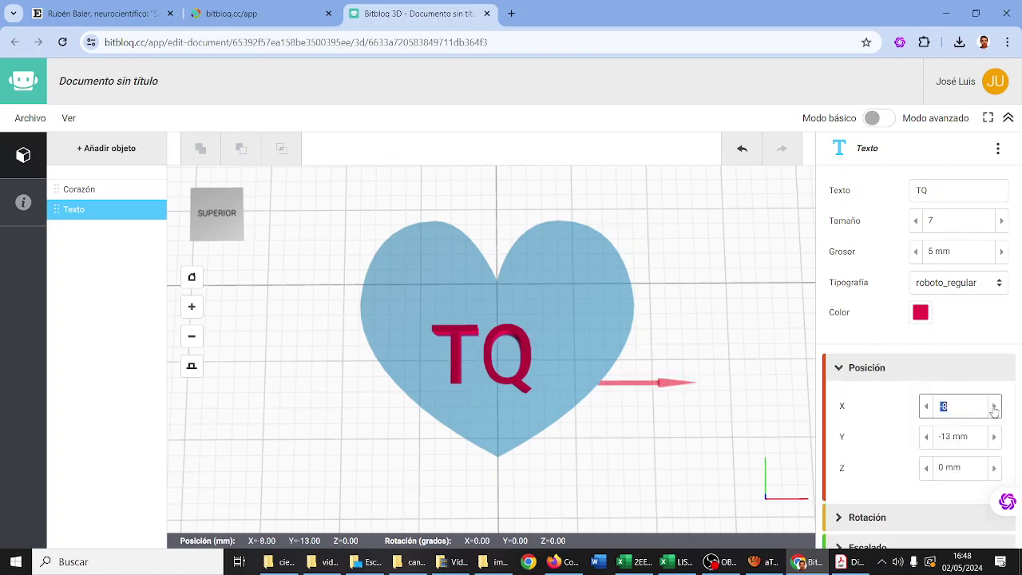
left_click(994, 407)
left_click(994, 407)
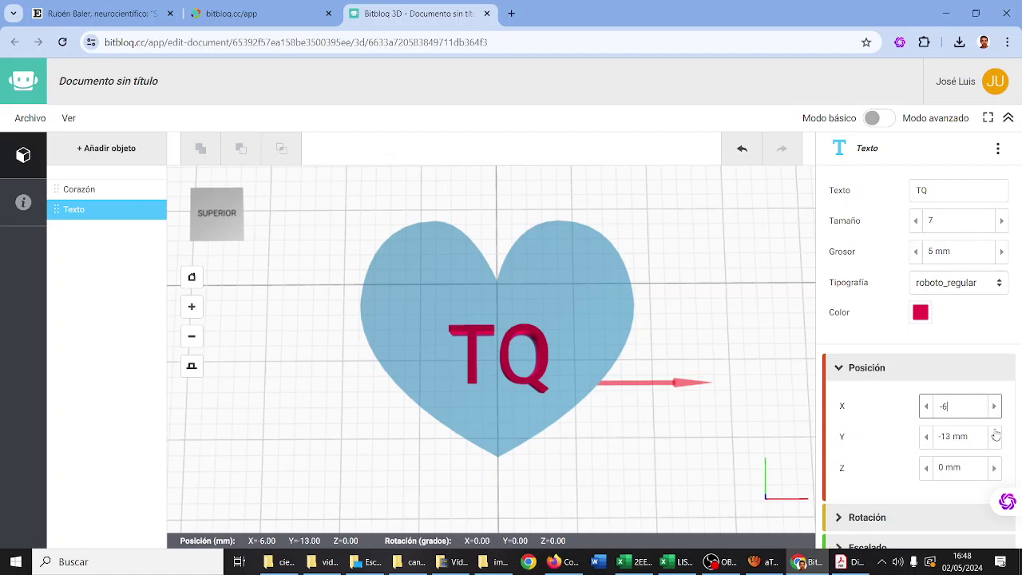
left_click(995, 437)
left_click(995, 438)
left_click(995, 438)
left_click(995, 438)
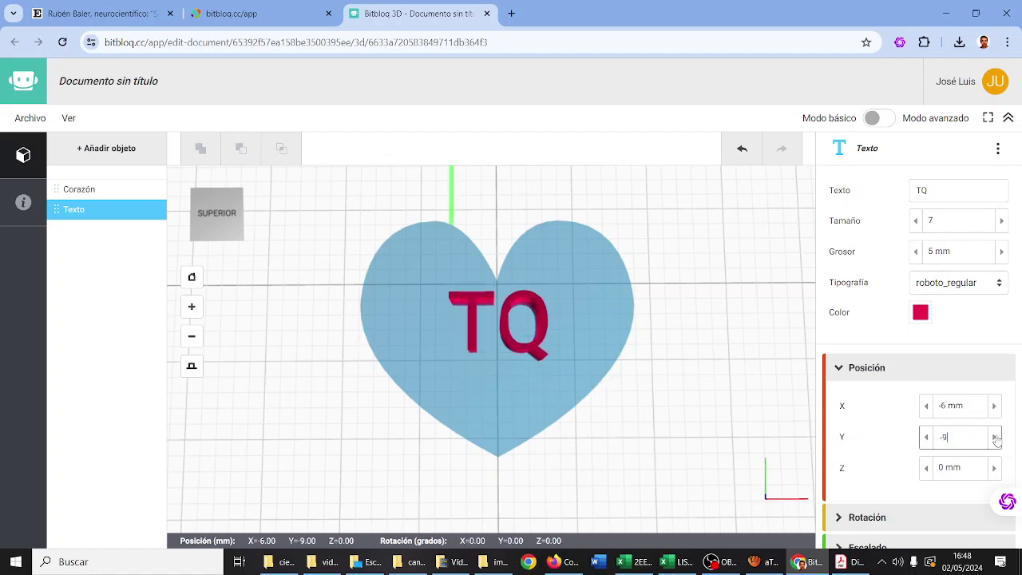
Step: Add a second text object (Texto) to the scene and select it for editing
left_click(99, 153)
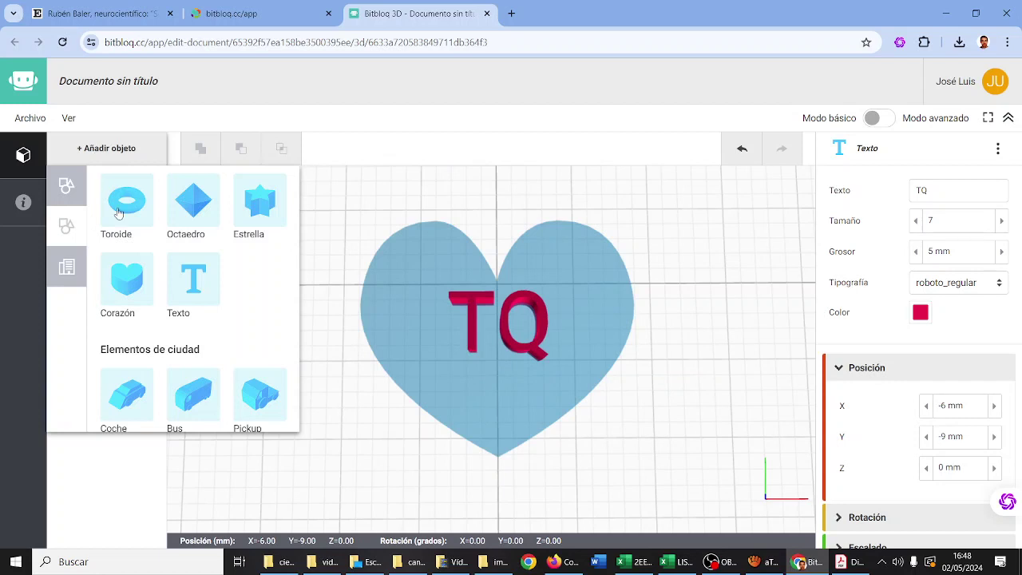
left_click(182, 284)
left_click(653, 267)
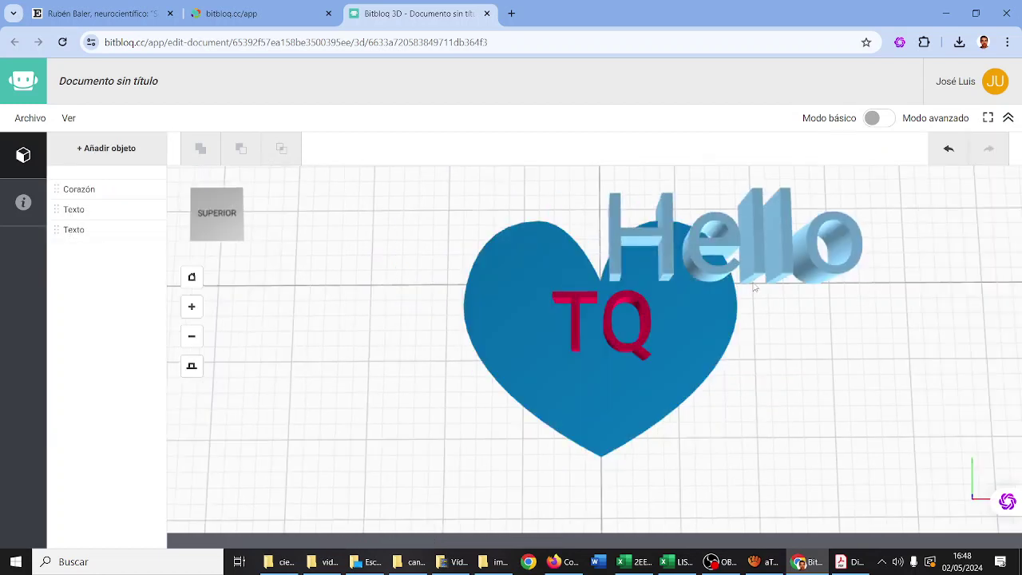
left_click(750, 270)
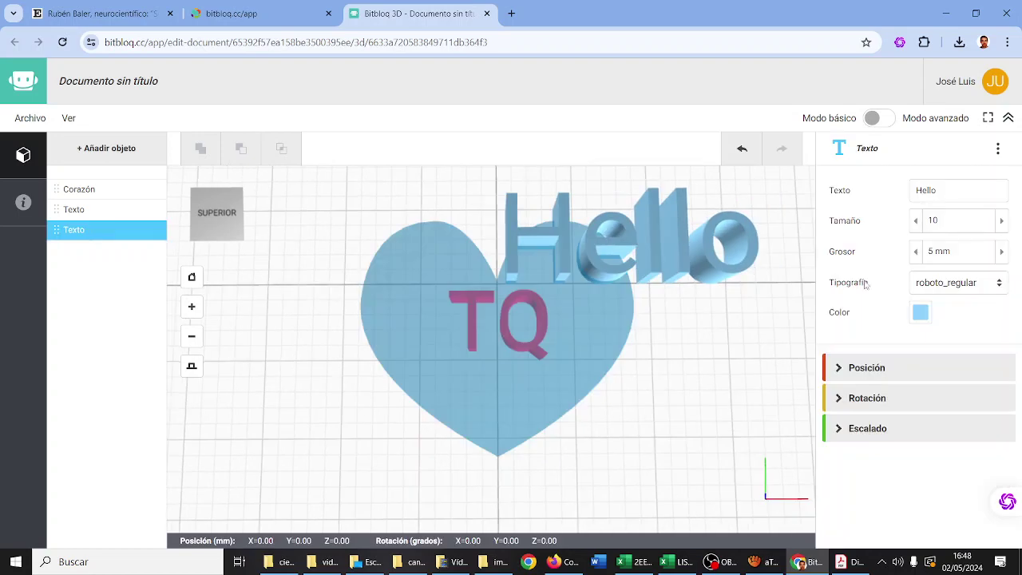
Step: Replace the second text object's wording with "MAMÁ" in capital letters
double_click(961, 196)
type("A")
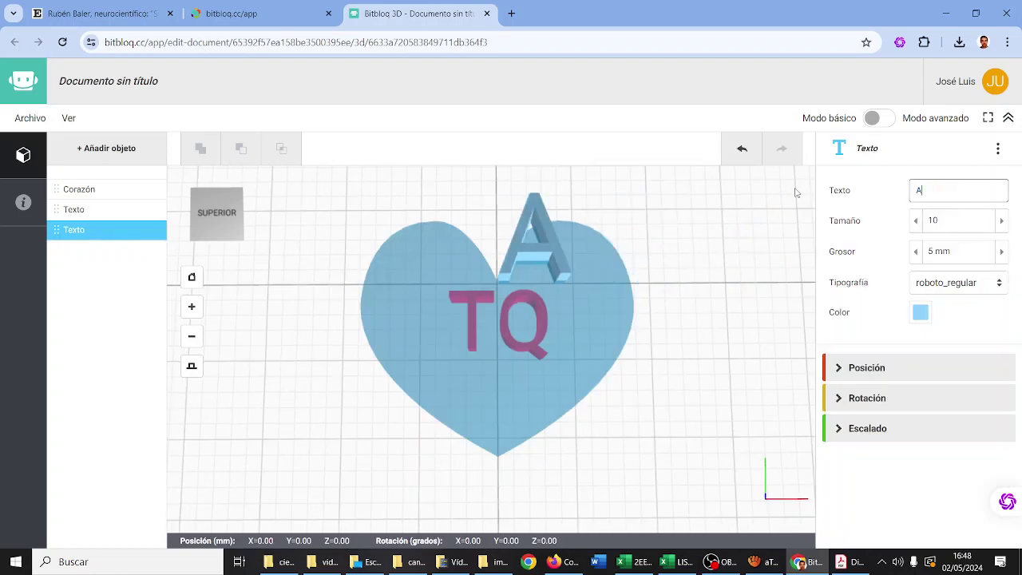
key("BackSpace")
type("MAMÁ")
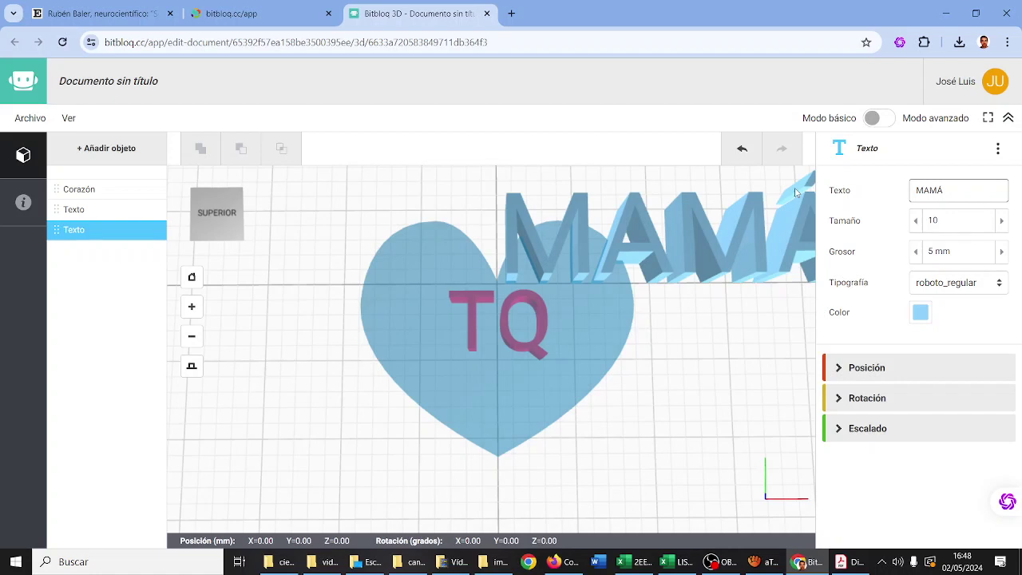
key("BackSpace")
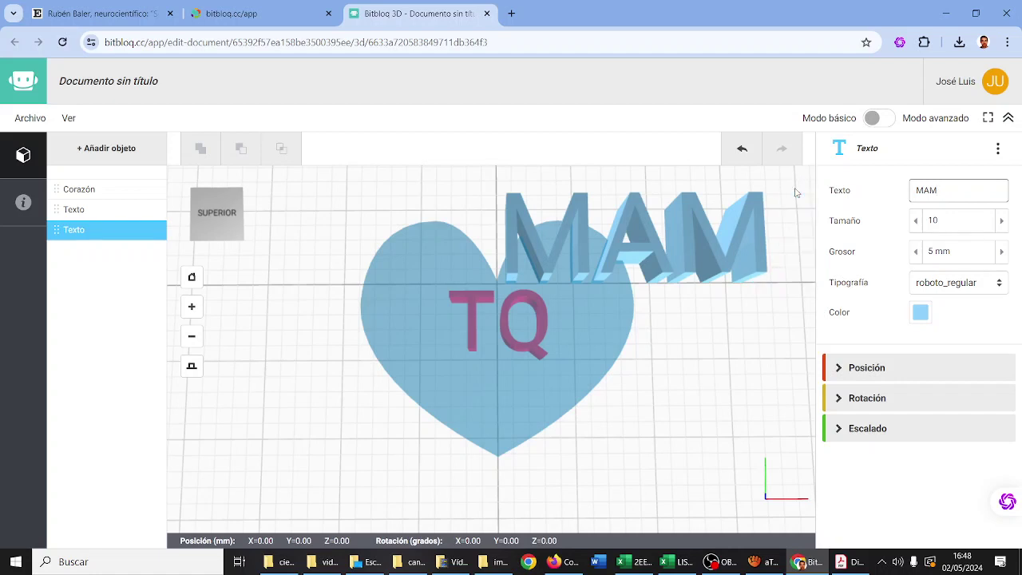
type("Á")
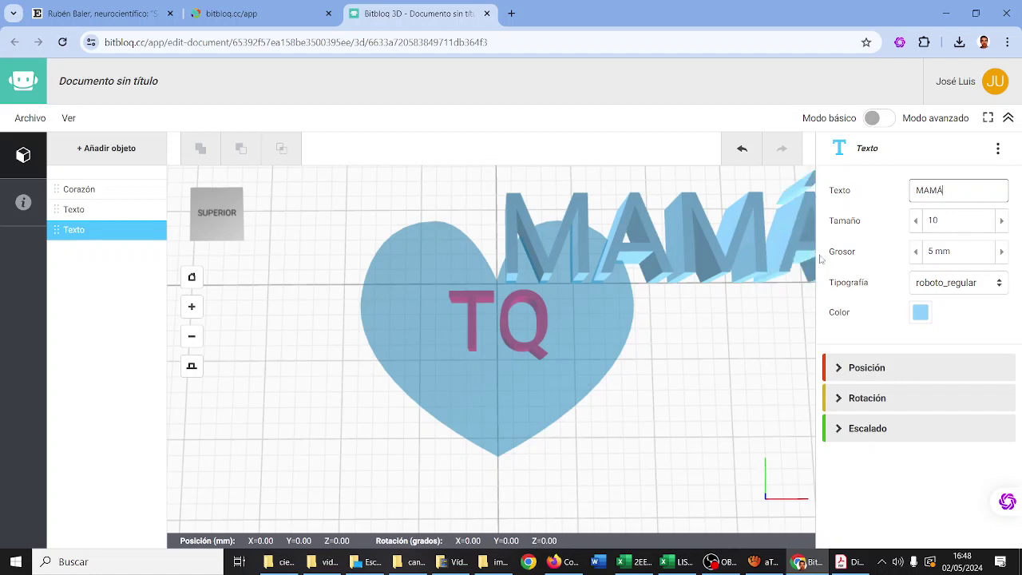
Step: Reduce the MAMÁ text to size 5
left_click(916, 222)
left_click(917, 221)
left_click(916, 221)
left_click(916, 221)
left_click(916, 221)
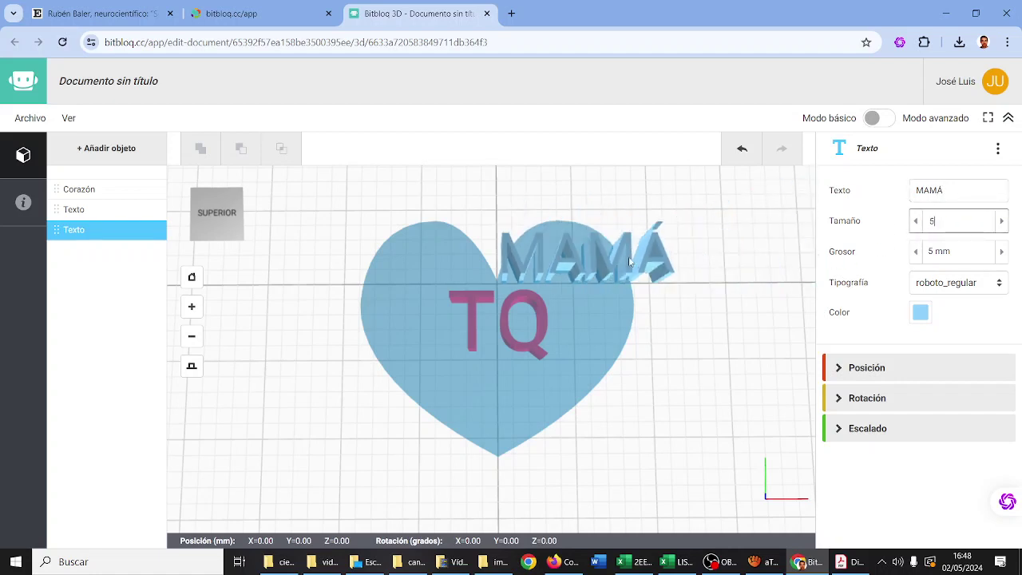
Step: Move the MAMÁ text below the TQ letters by setting its Y position to -17 mm
left_click(627, 257)
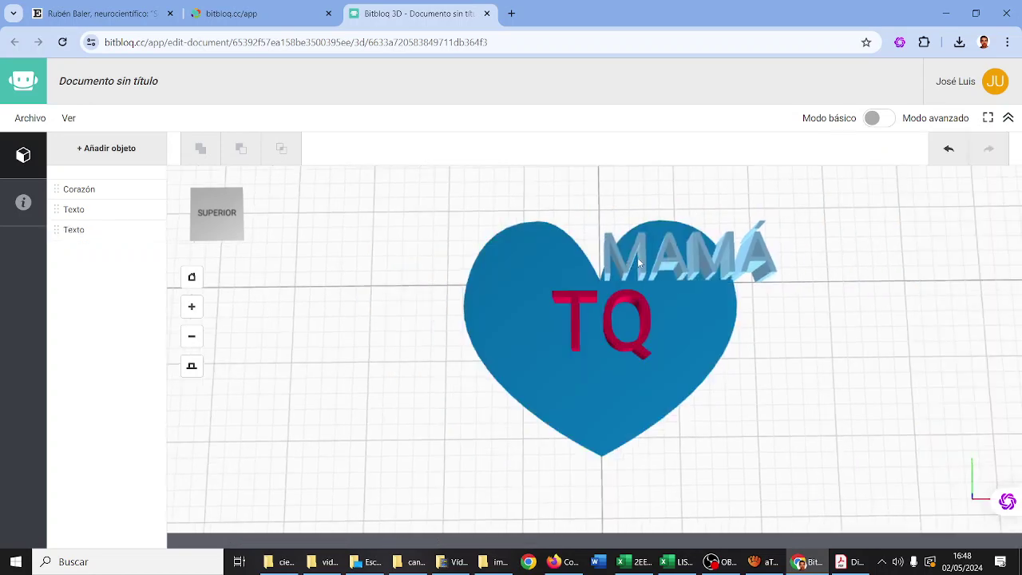
left_click(641, 260)
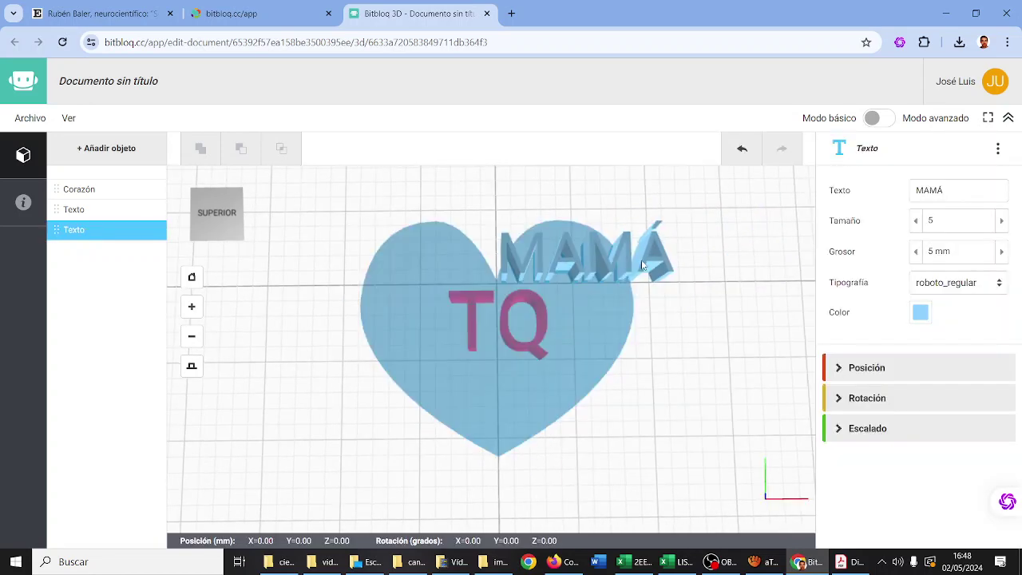
left_click(838, 374)
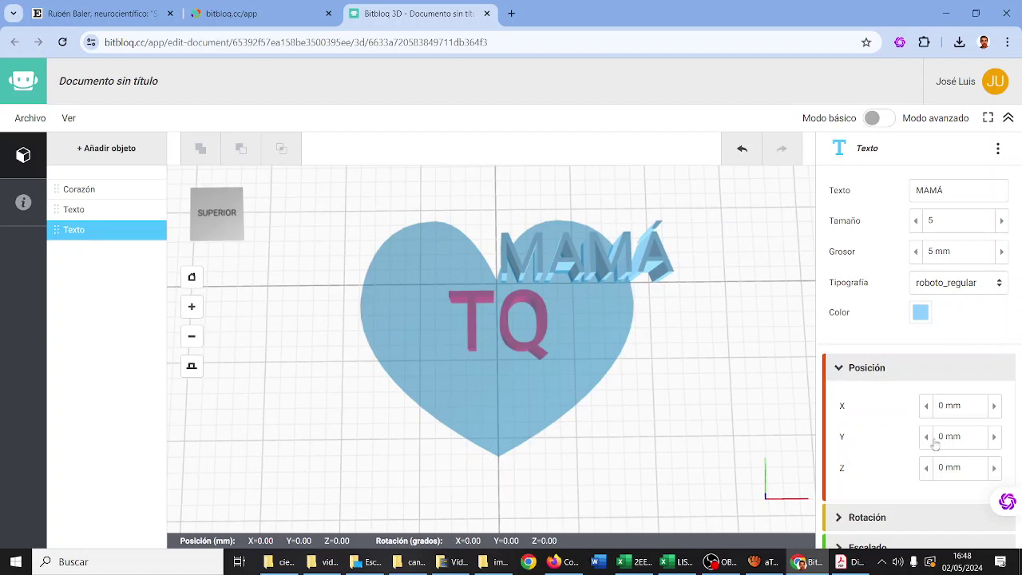
left_click(995, 444)
left_click(995, 444)
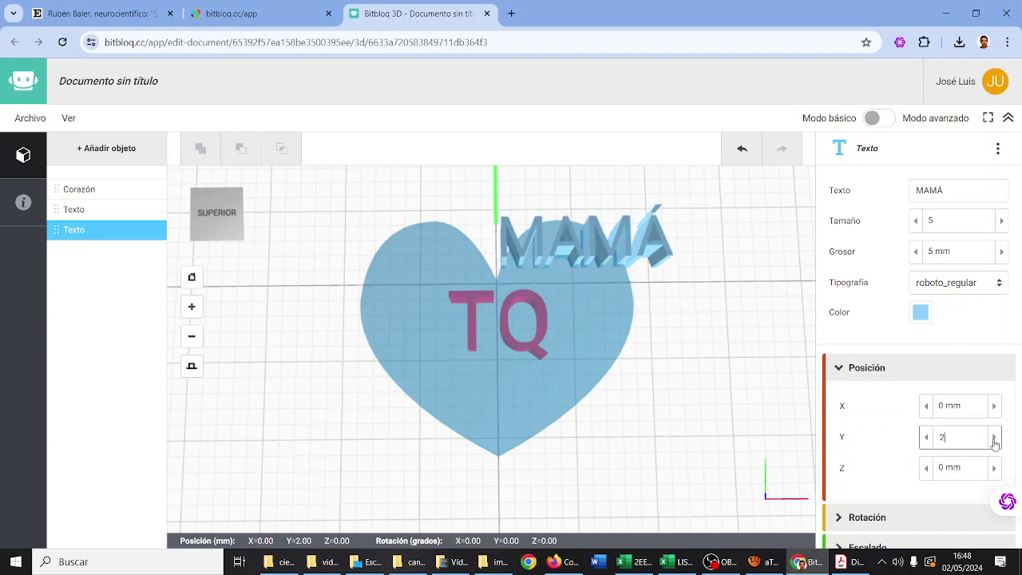
left_click(928, 438)
left_click(928, 438)
left_click(928, 437)
left_click(929, 438)
left_click(928, 438)
left_click(928, 438)
left_click(928, 438)
left_click(928, 438)
left_click(928, 437)
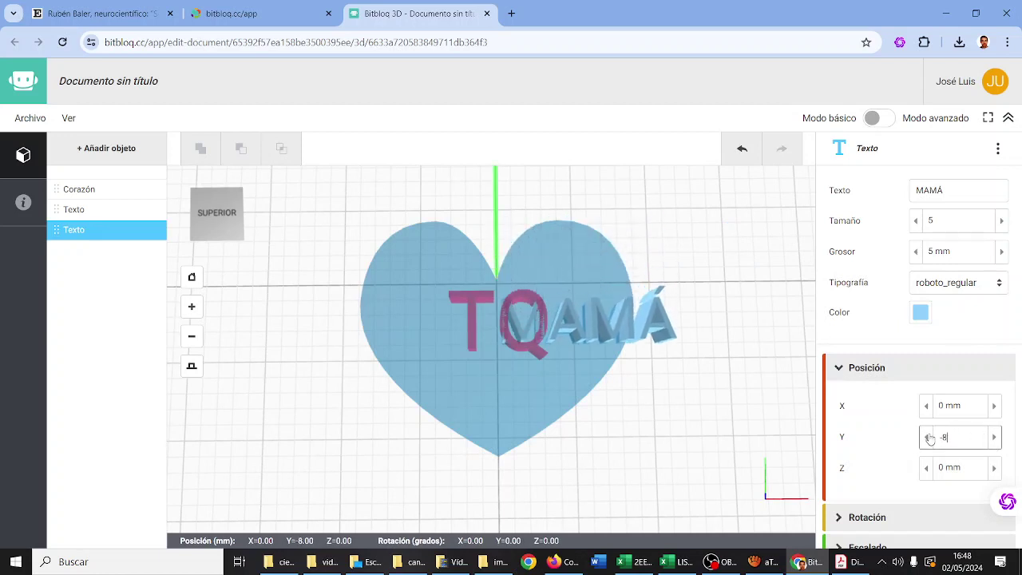
left_click(928, 438)
left_click(928, 438)
left_click(928, 438)
left_click(928, 438)
left_click(928, 437)
left_click(929, 438)
left_click(928, 437)
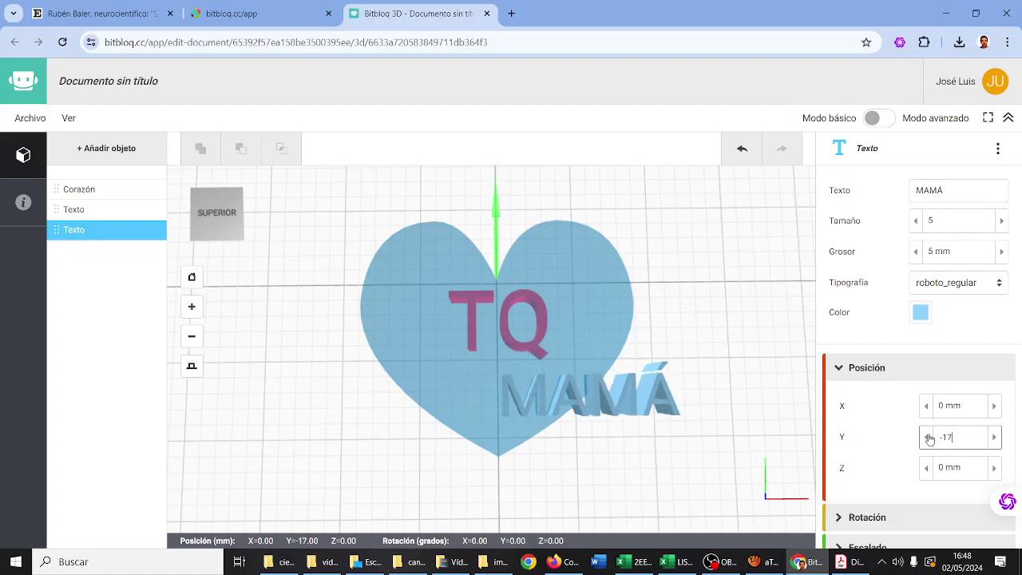
Step: Shift the MAMÁ text sideways over the heart by setting its X position to -10 mm
left_click(928, 408)
left_click(928, 407)
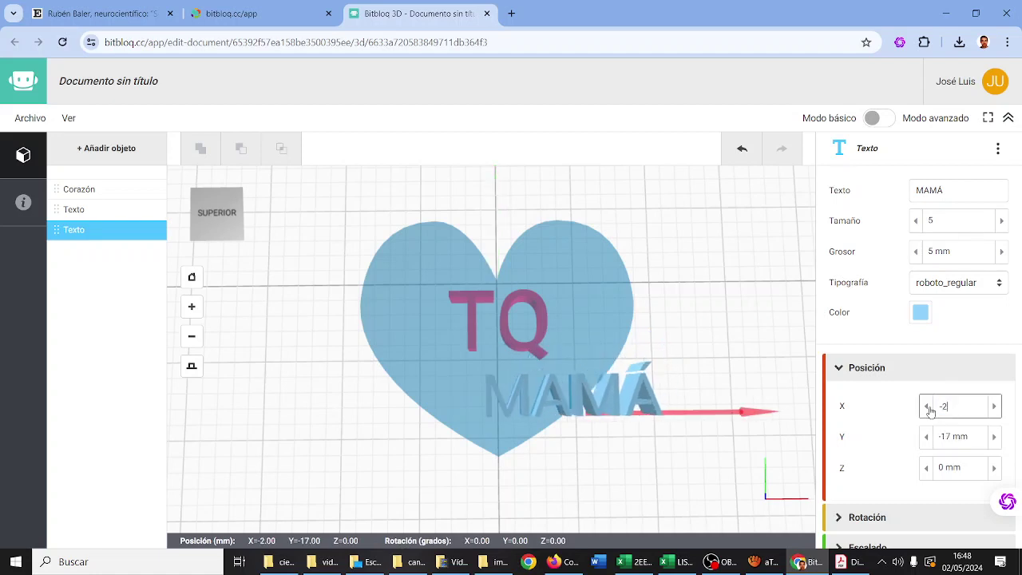
left_click(928, 407)
left_click(928, 408)
left_click(929, 407)
left_click(928, 407)
left_click(928, 408)
left_click(928, 408)
left_click(928, 407)
left_click(928, 407)
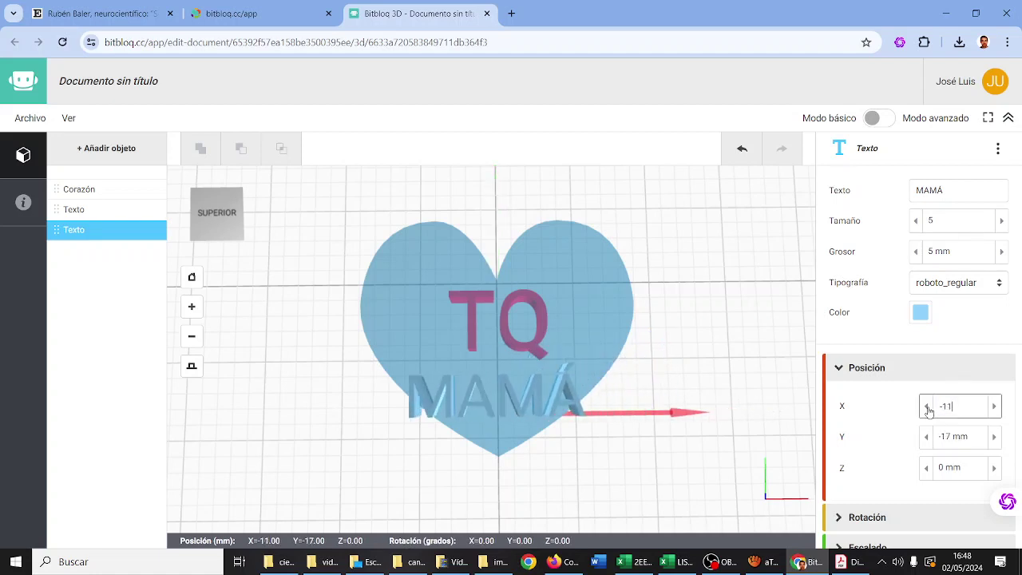
left_click(994, 407)
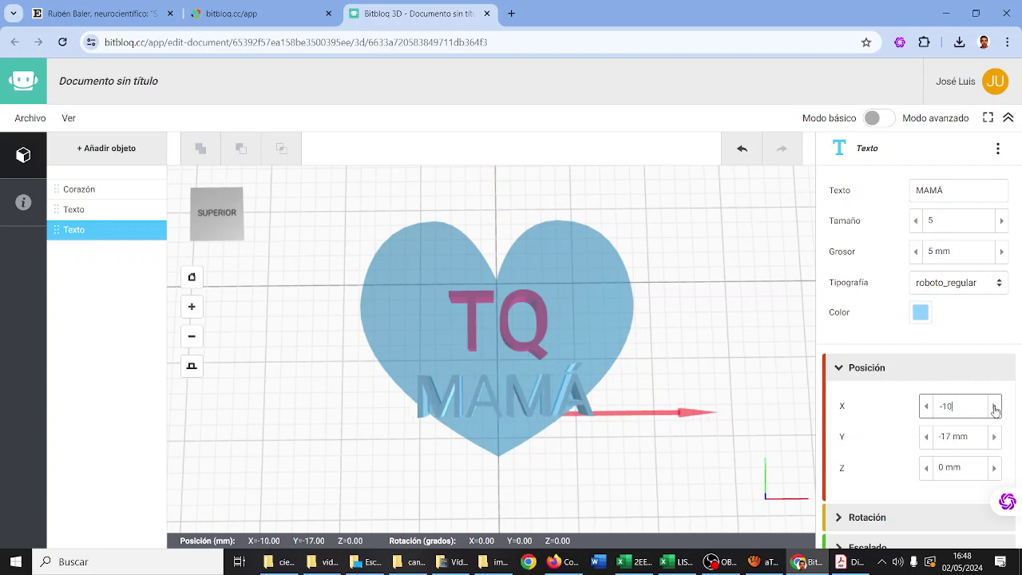
Step: Set the MAMÁ text's size to 4 to suit the narrow lower part of the heart
left_click(916, 222)
left_click(916, 221)
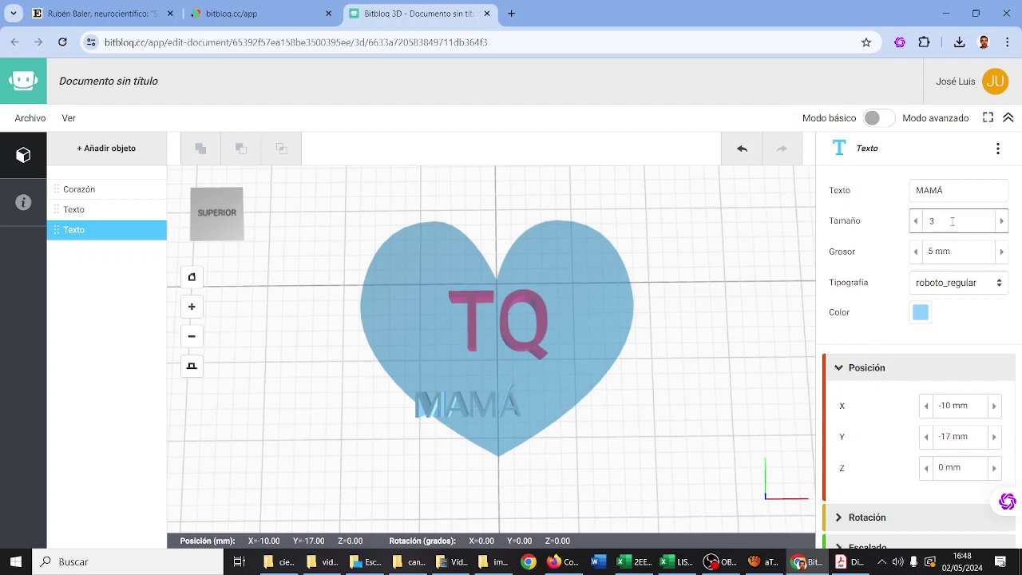
left_click(1001, 221)
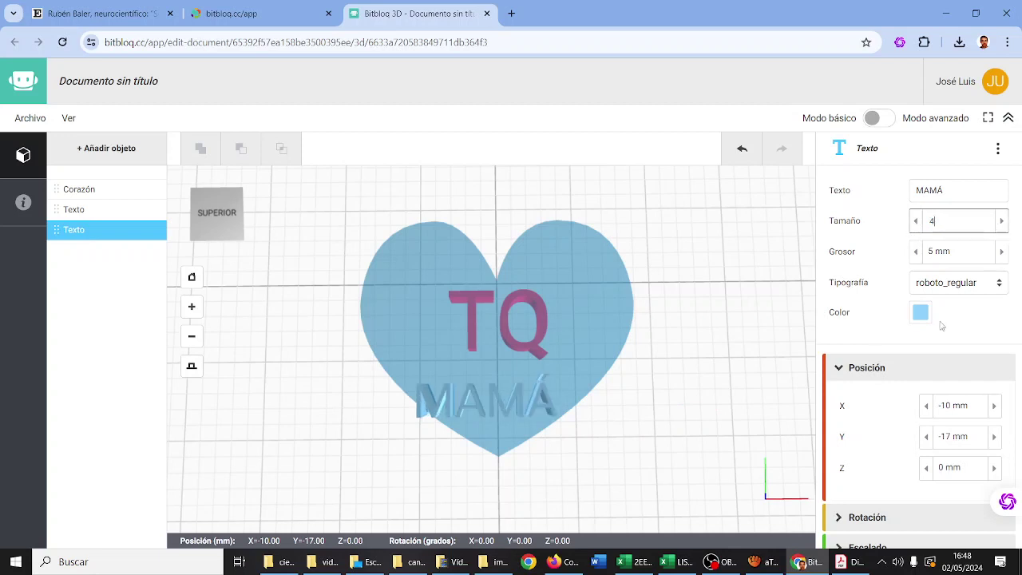
Step: Centre the MAMÁ text under TQ with its X position at -8 mm and Y position at -15 mm, and deselect it
left_click(994, 437)
left_click(995, 407)
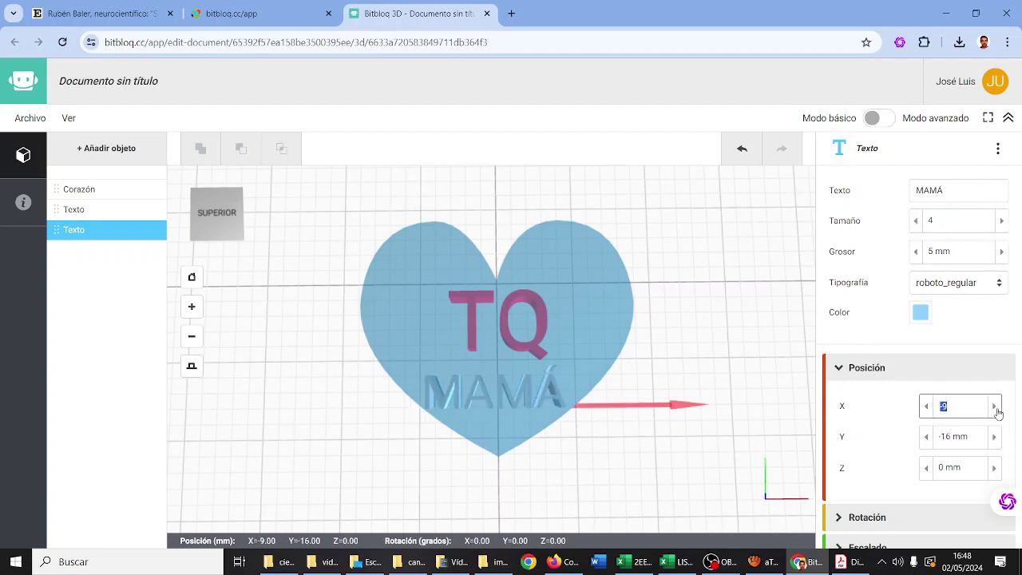
left_click(995, 407)
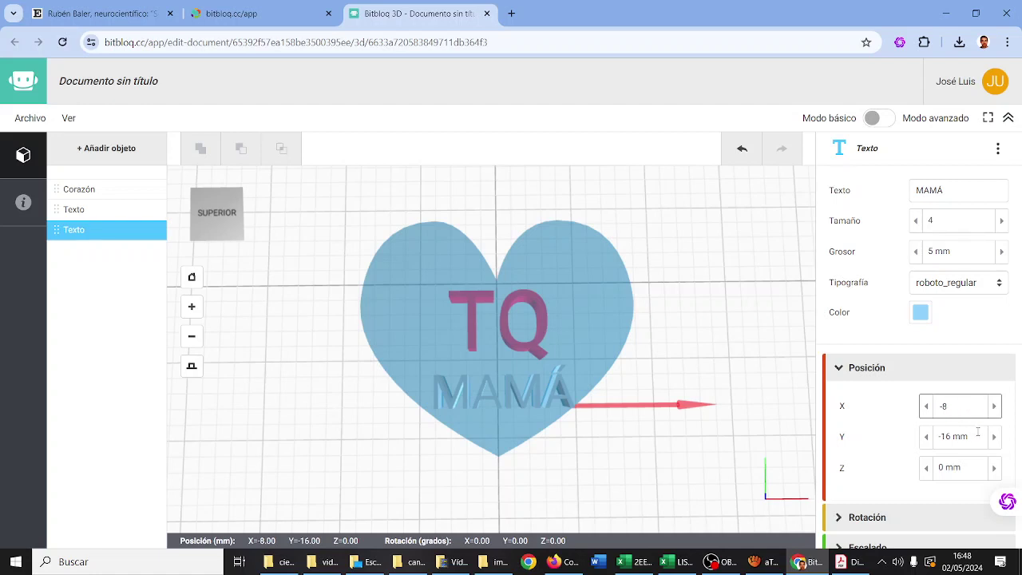
left_click(994, 440)
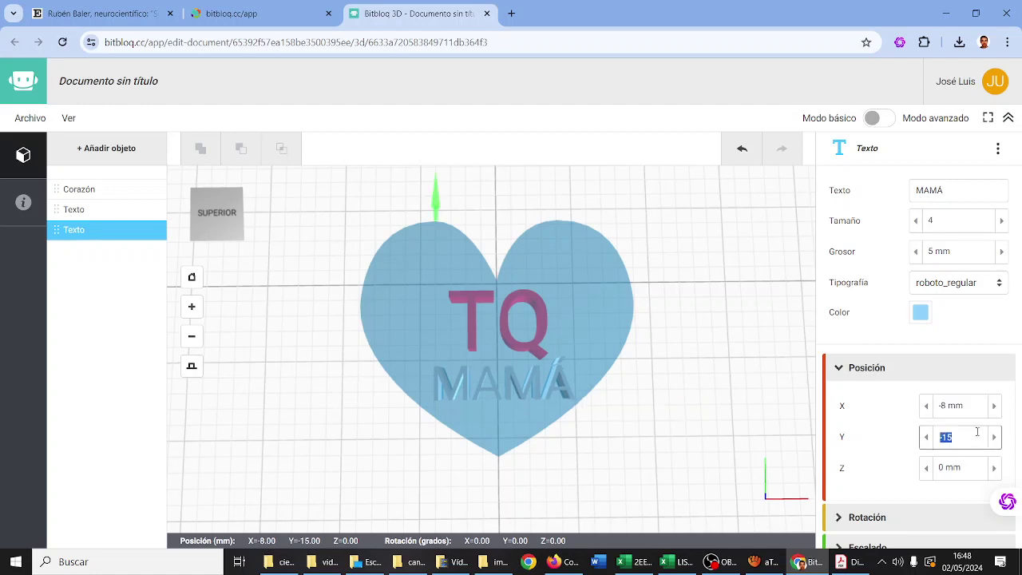
left_click(657, 404)
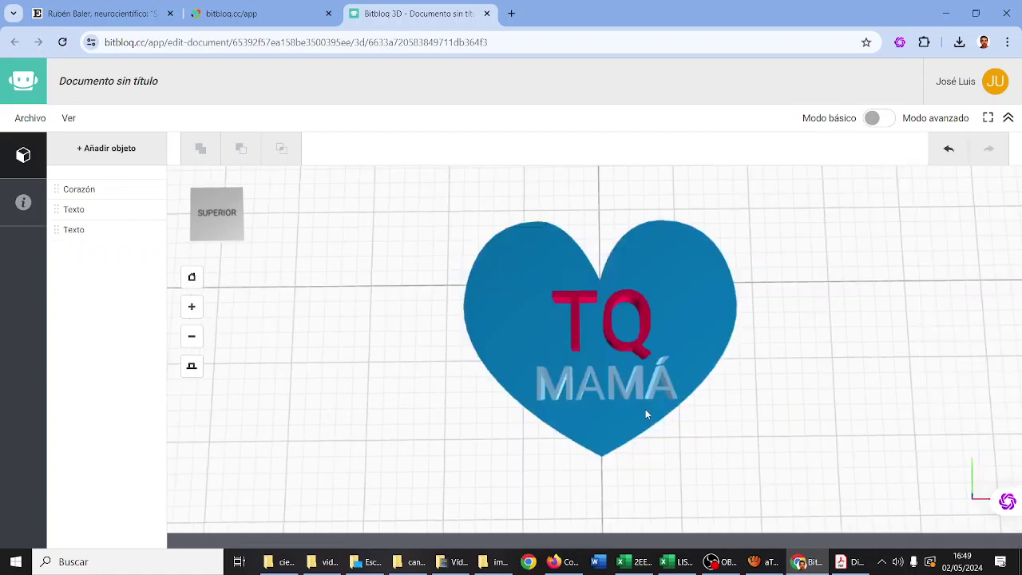
Step: Examine the heart and both texts in the top view (Superior) and front view (Frontal)
mouse_move(450, 418)
left_mouse_down()
mouse_move(450, 393)
mouse_move(437, 424)
left_mouse_up()
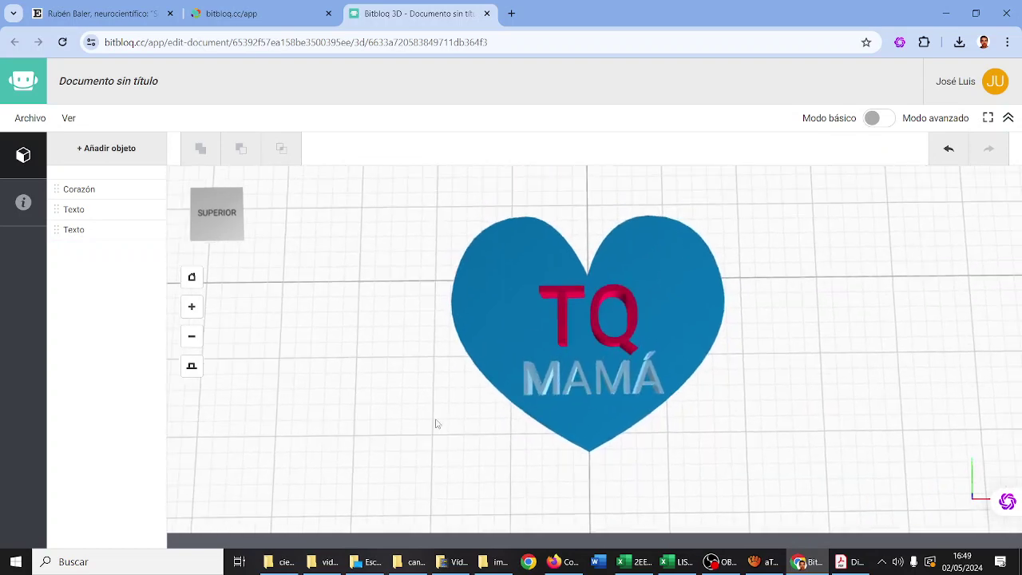
left_click(227, 213)
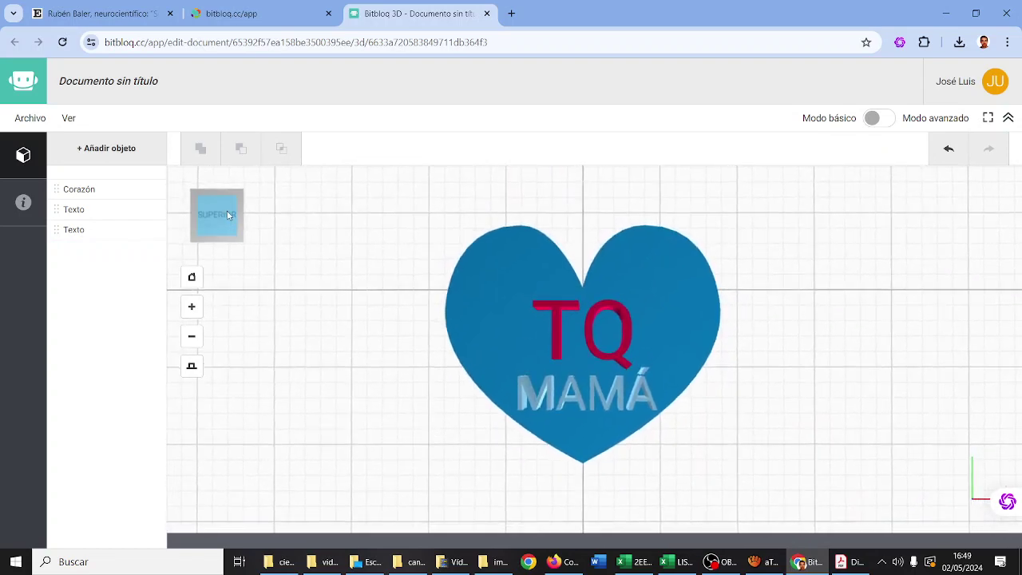
left_click(223, 234)
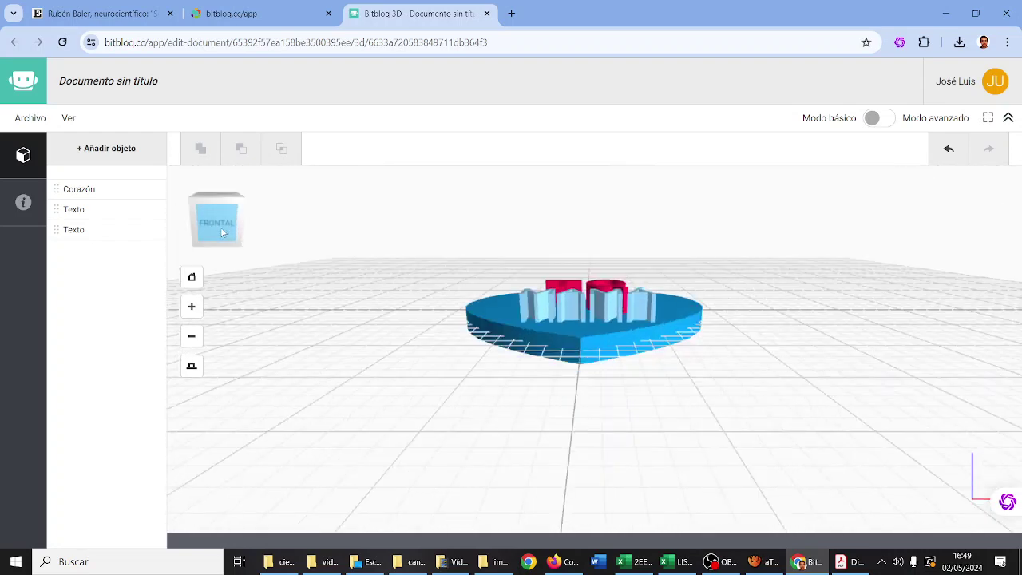
Step: Sink the TQ and MAMÁ texts through the heart by setting each text's Z position to -2 mm
left_click(223, 215)
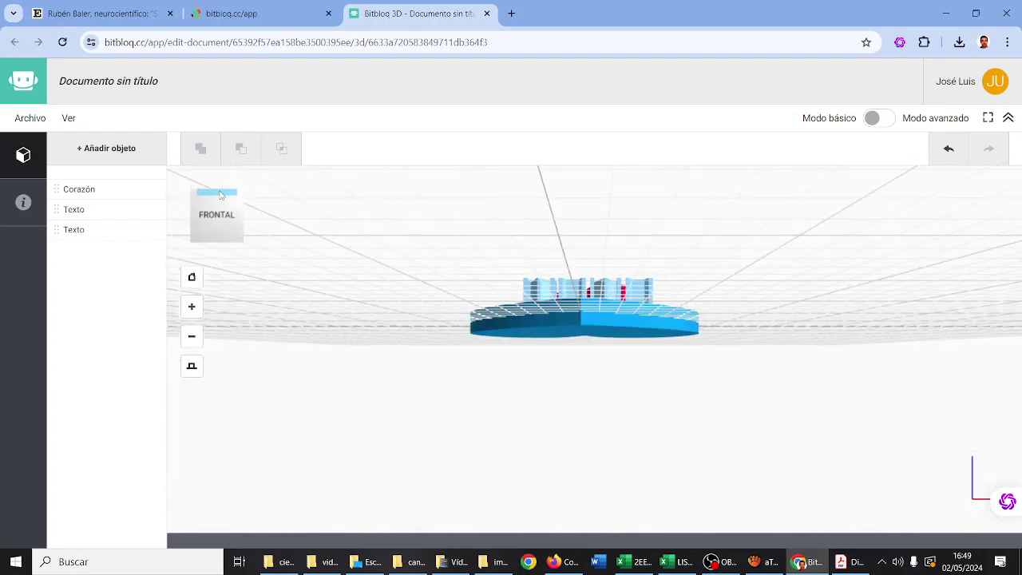
left_click(221, 194)
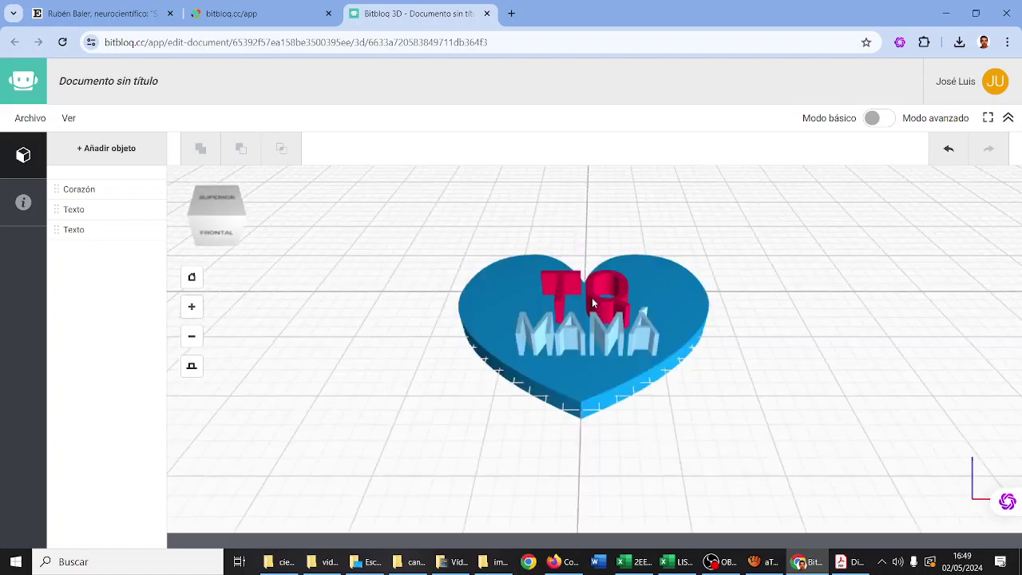
left_click(592, 298)
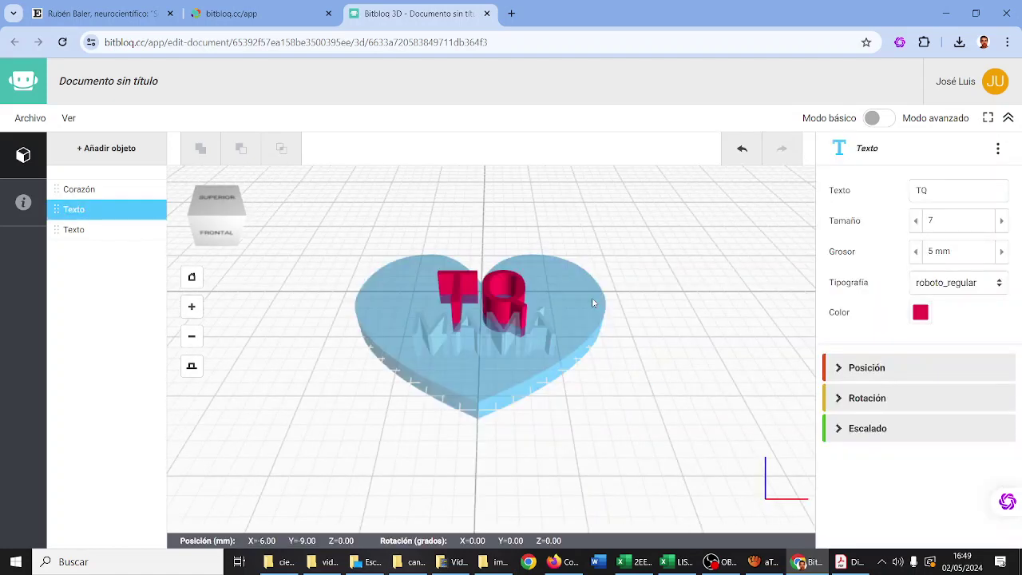
left_click(841, 372)
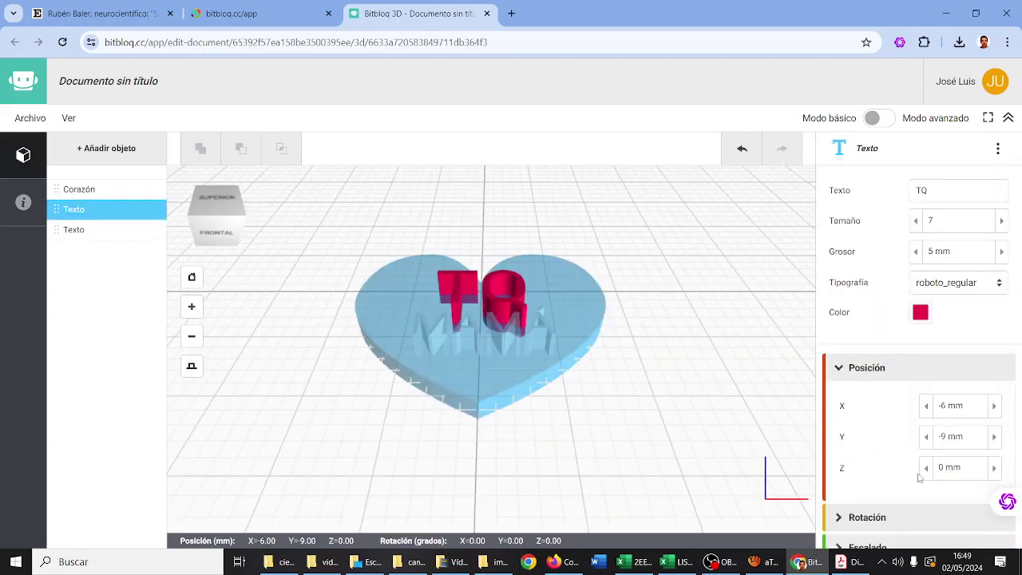
double_click(927, 471)
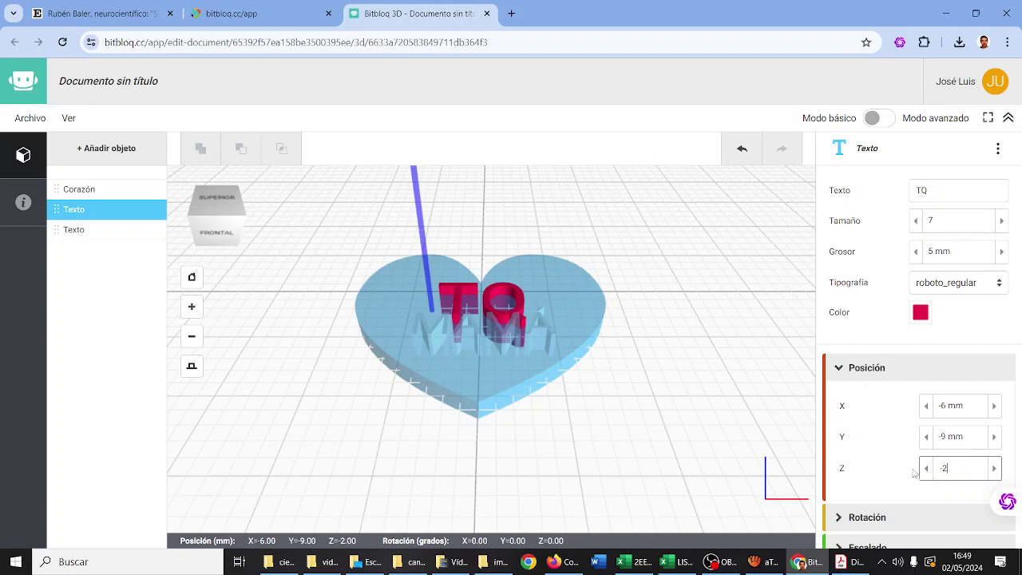
left_click(496, 331)
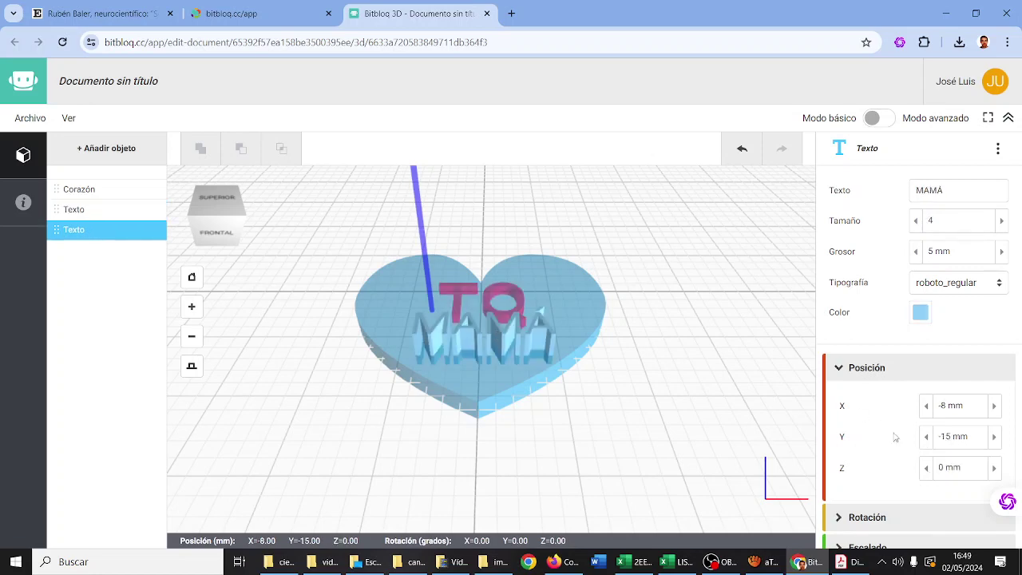
double_click(928, 470)
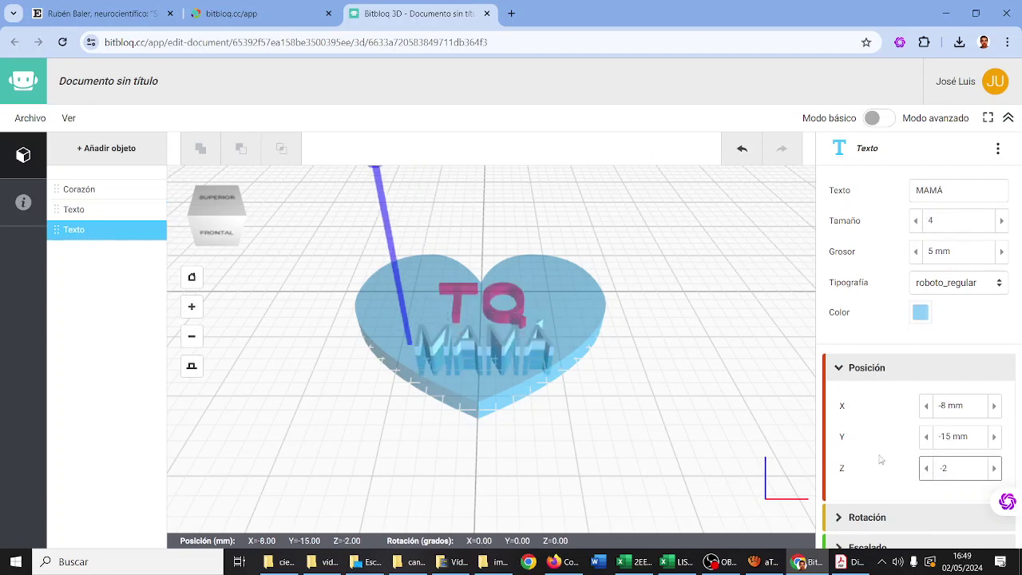
Step: Cut both texts out of the heart with a Diferencia operation, keeping the heart as the base object
left_click(209, 196)
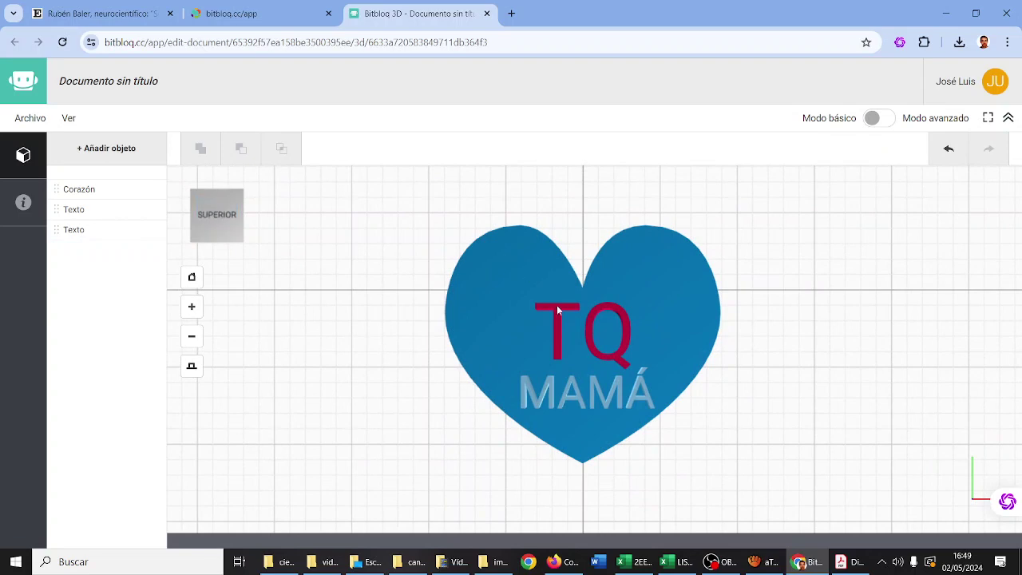
left_click(528, 282)
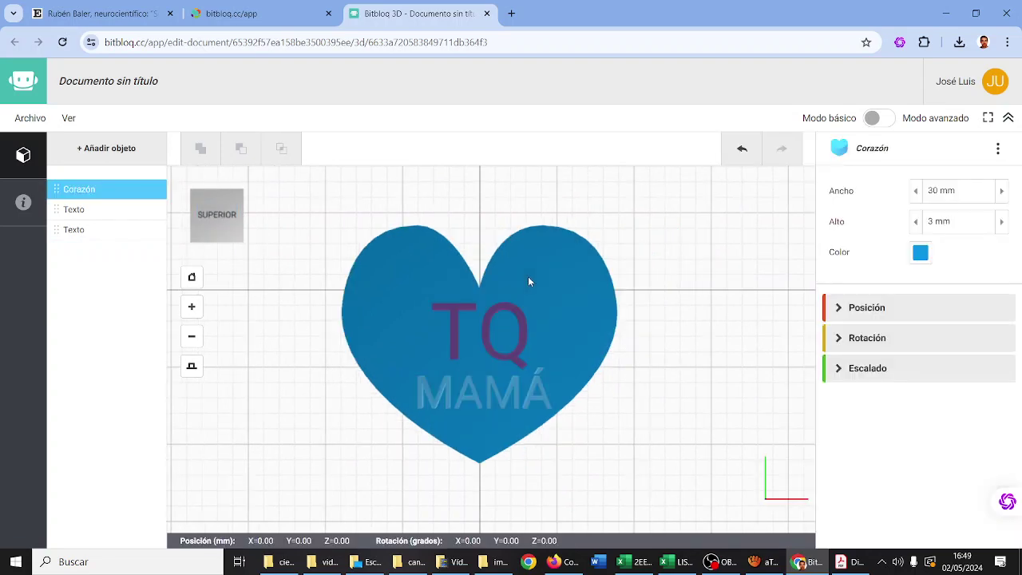
left_click(455, 327, "shift")
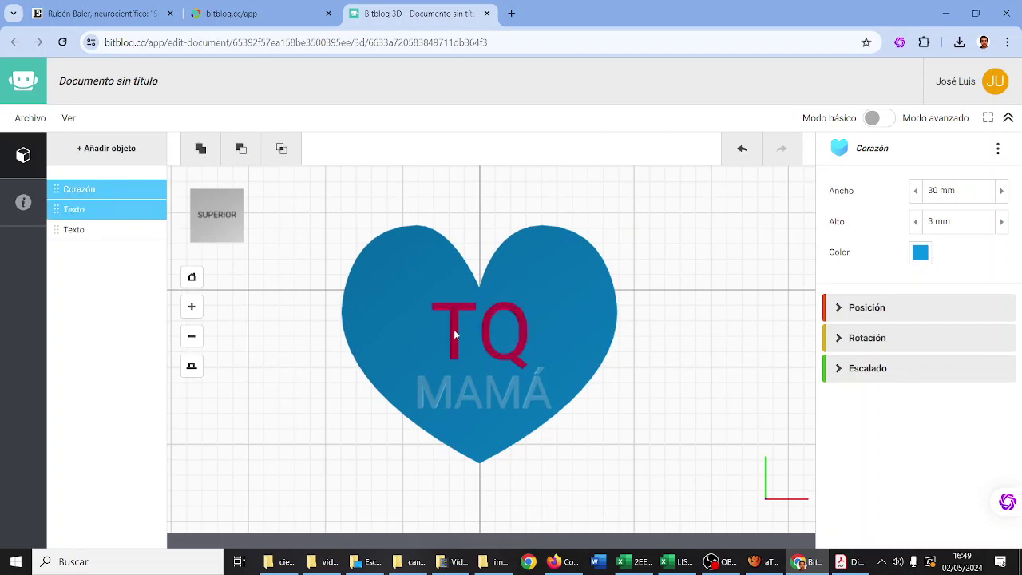
left_click(447, 387, "shift")
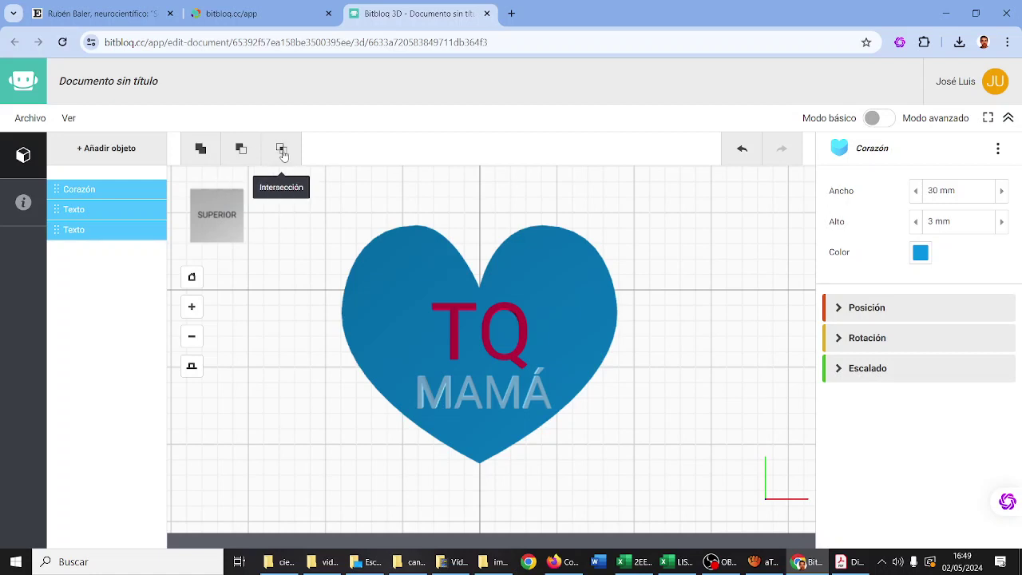
left_click(242, 150)
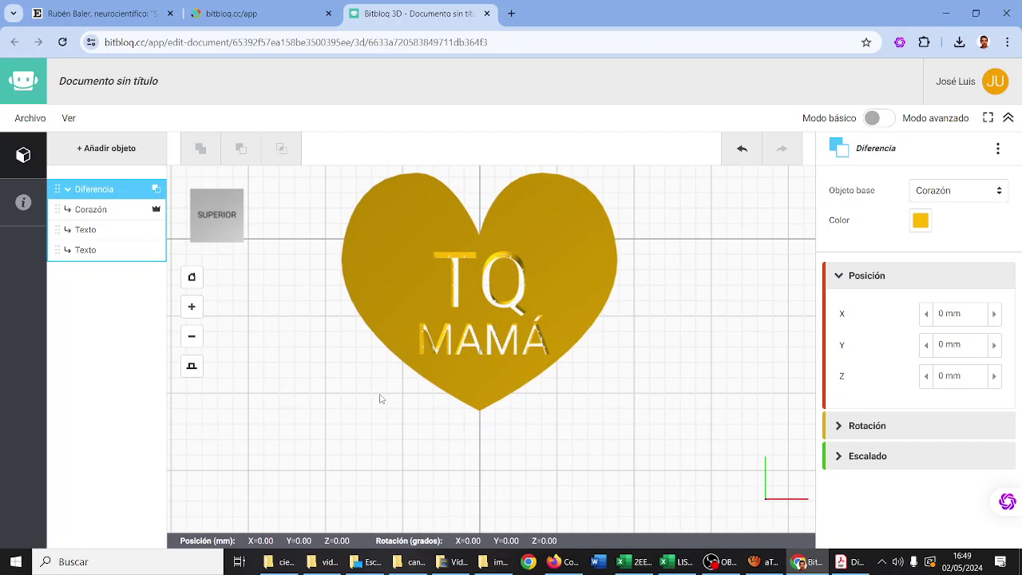
left_click(231, 242)
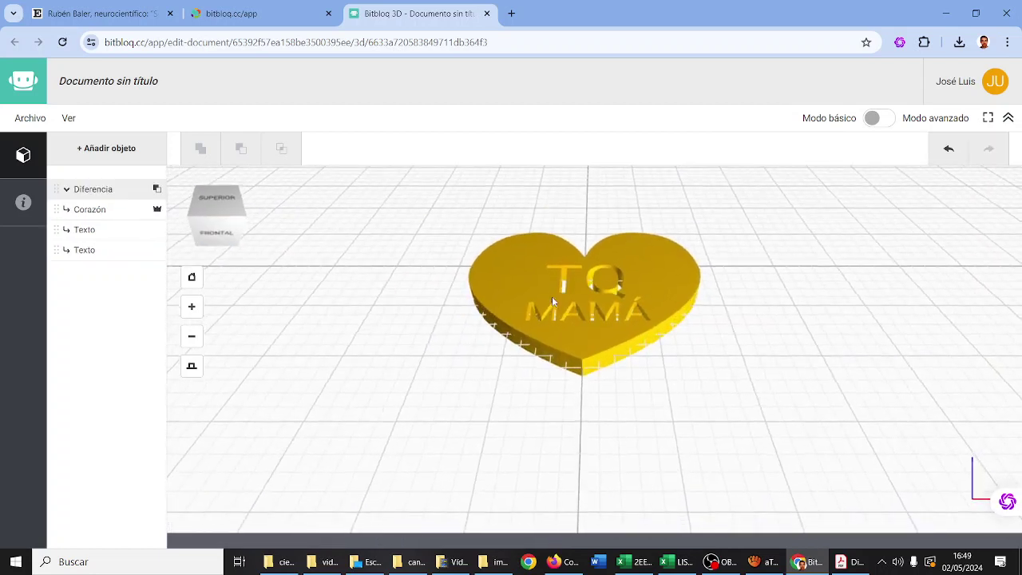
Step: Rename the document as TQMAMA
left_click(155, 81)
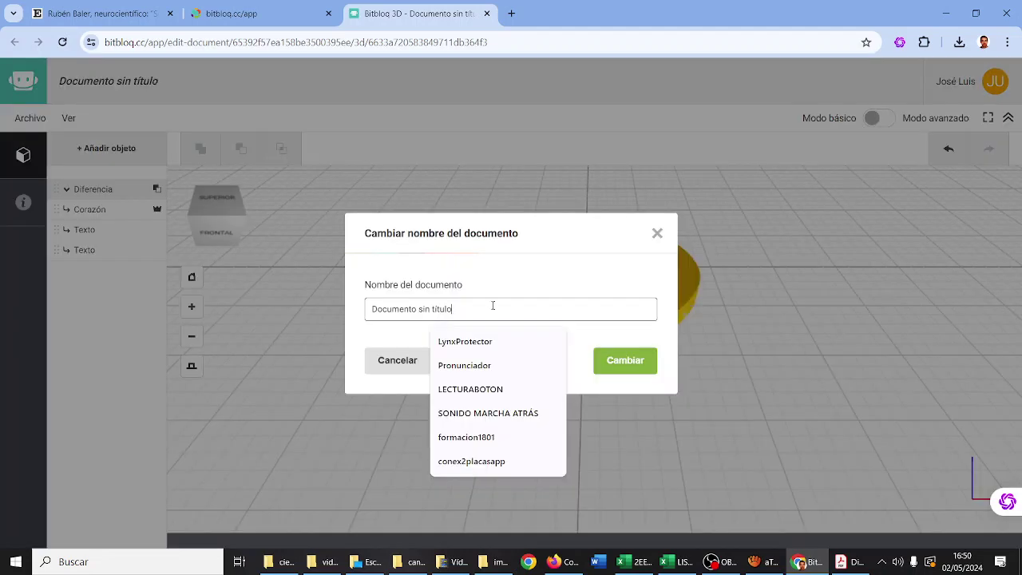
triple_click(492, 305)
type("T")
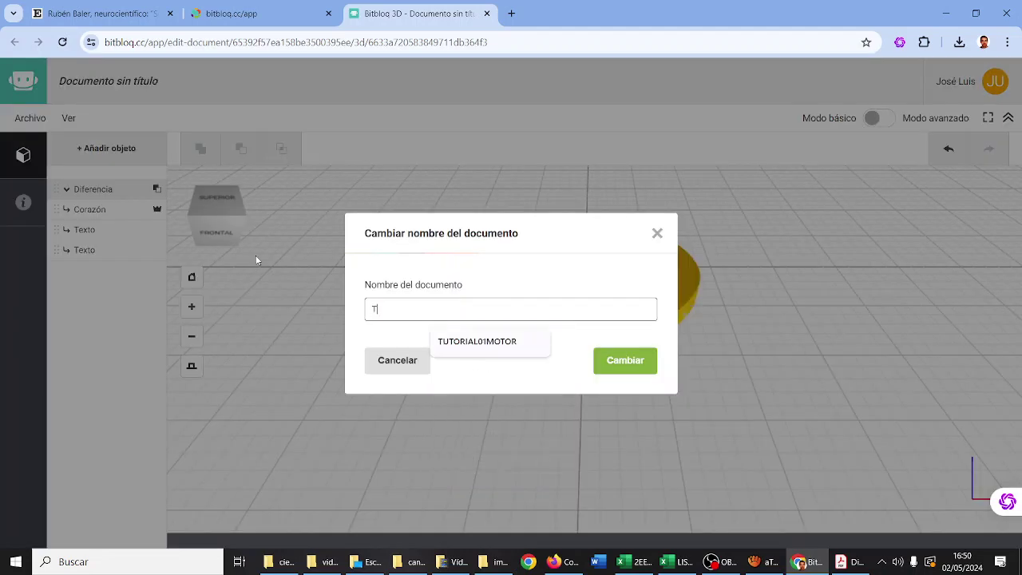
type("QMAMA")
key("Return")
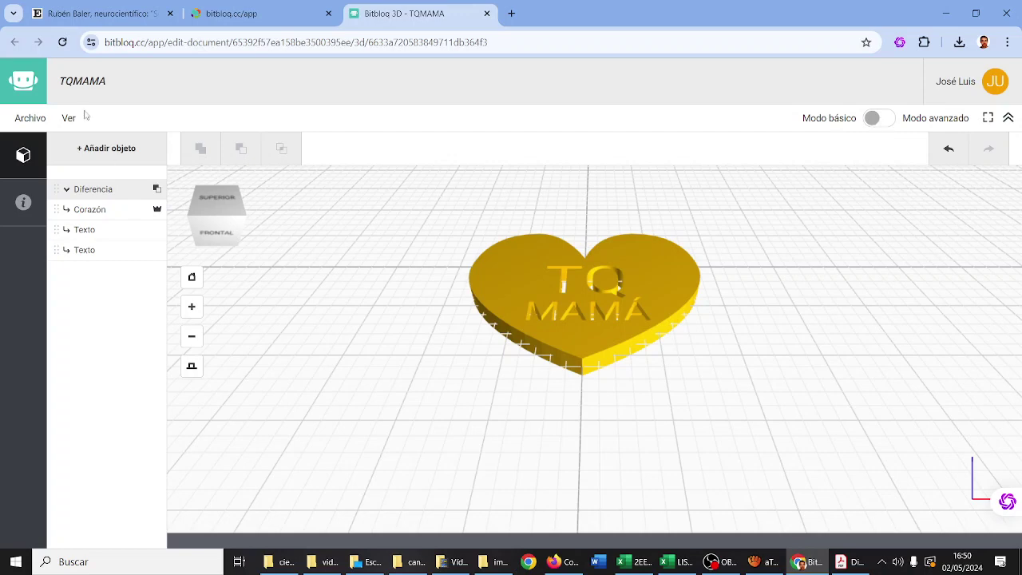
Step: Export the scene in STL format as a single object with the file name TQMAMA
left_click(30, 118)
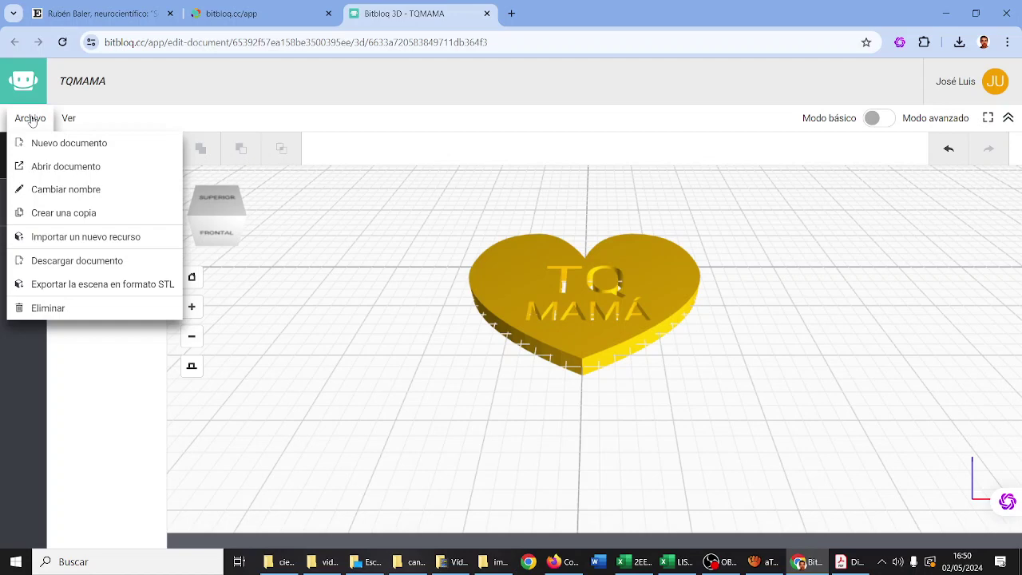
left_click(83, 285)
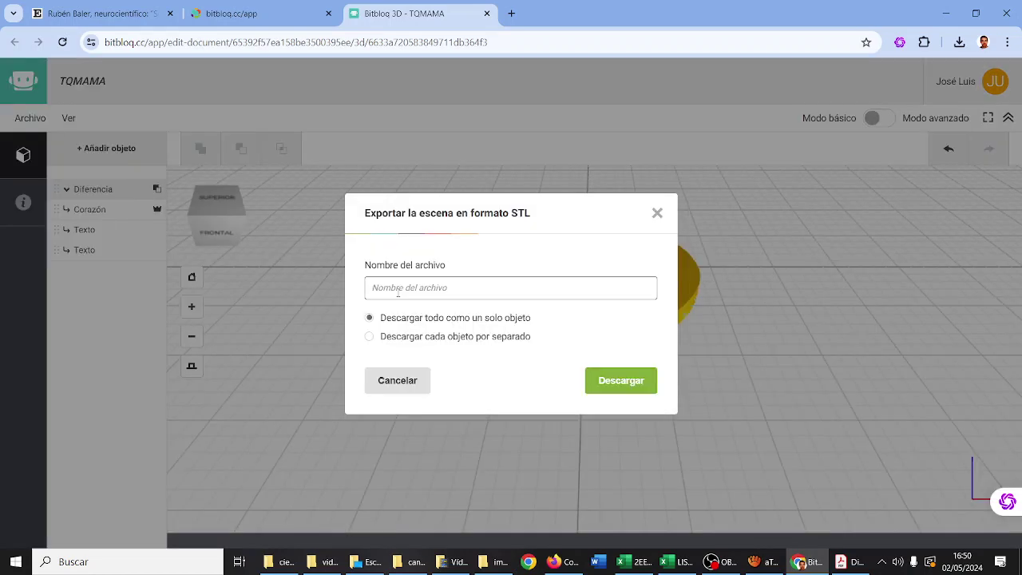
type("TQ")
left_click(607, 388)
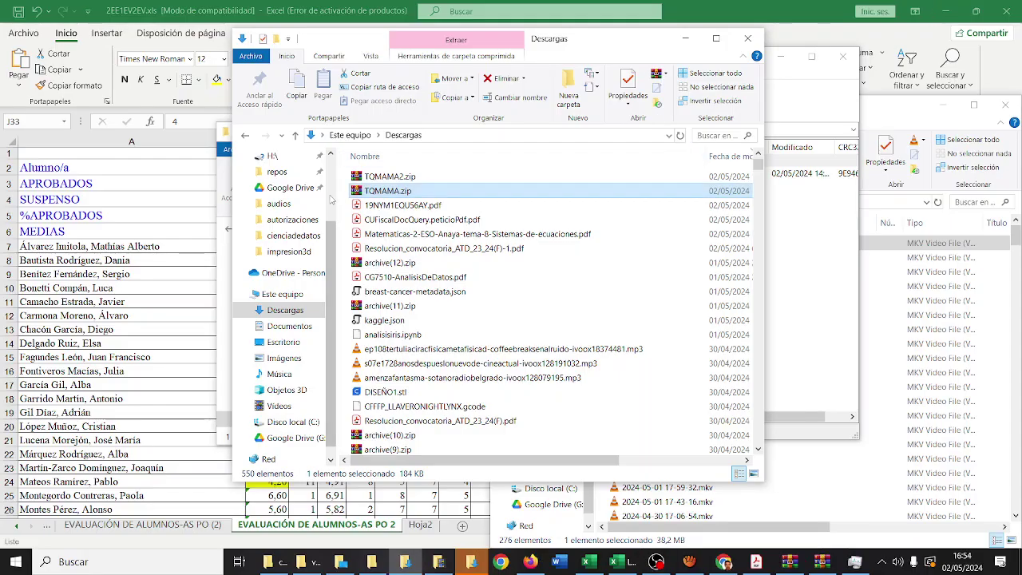
Step: In File Explorer, cut TQMAMA.zip from the Descargas folder and bring up the cancer3eso folder window
right_click(369, 192)
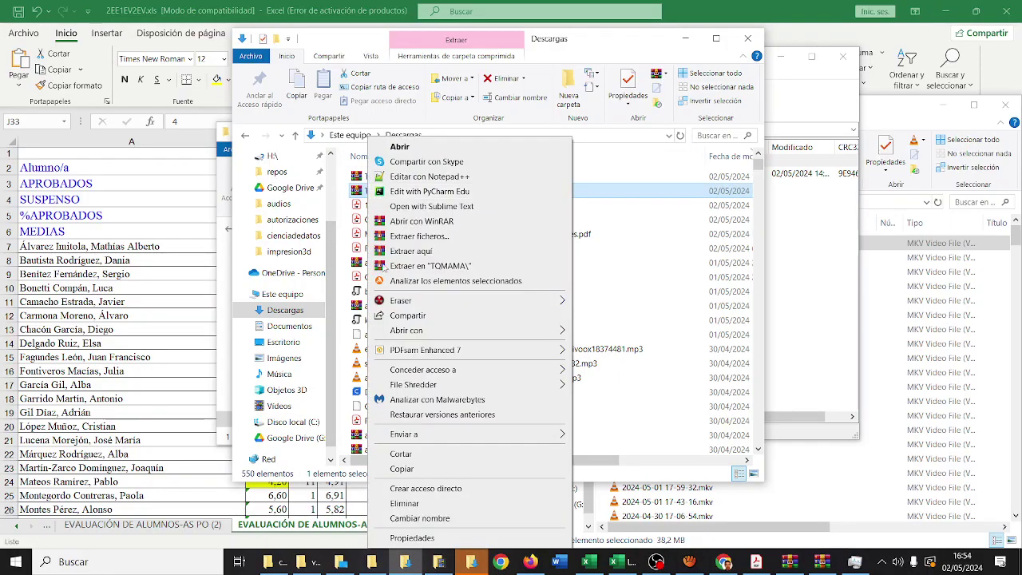
left_click(401, 453)
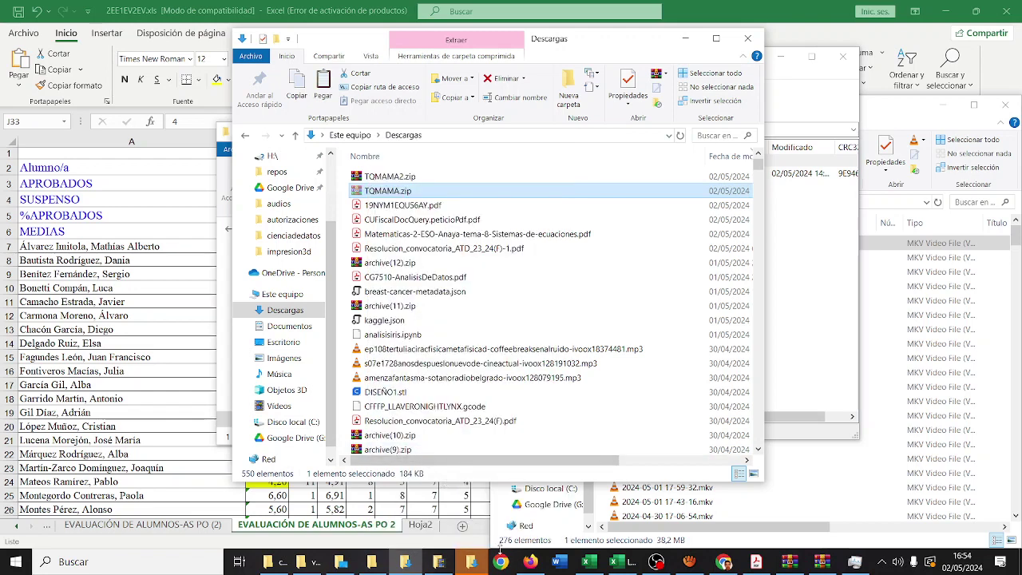
left_click(373, 563)
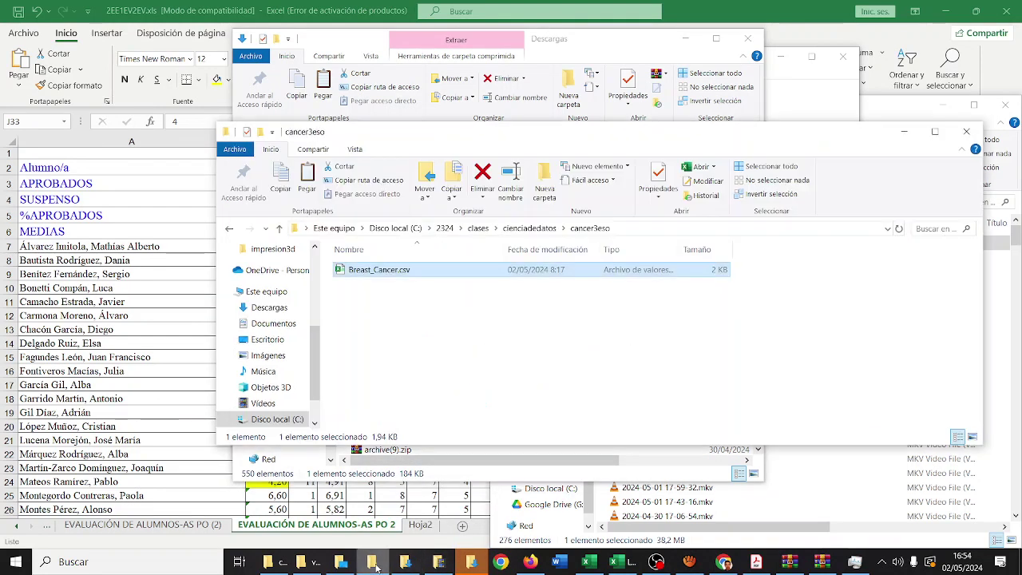
left_click(311, 563)
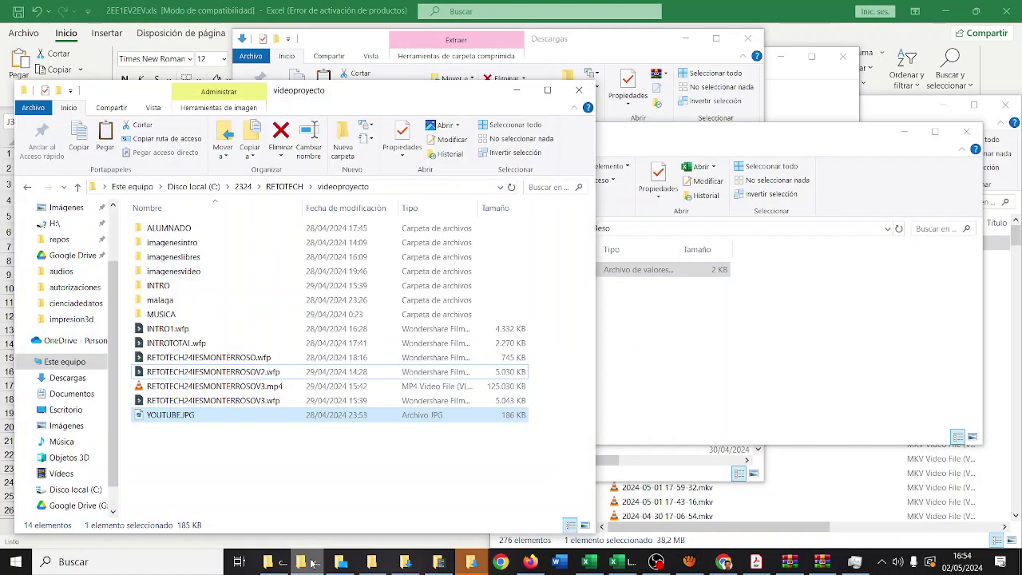
left_click(274, 563)
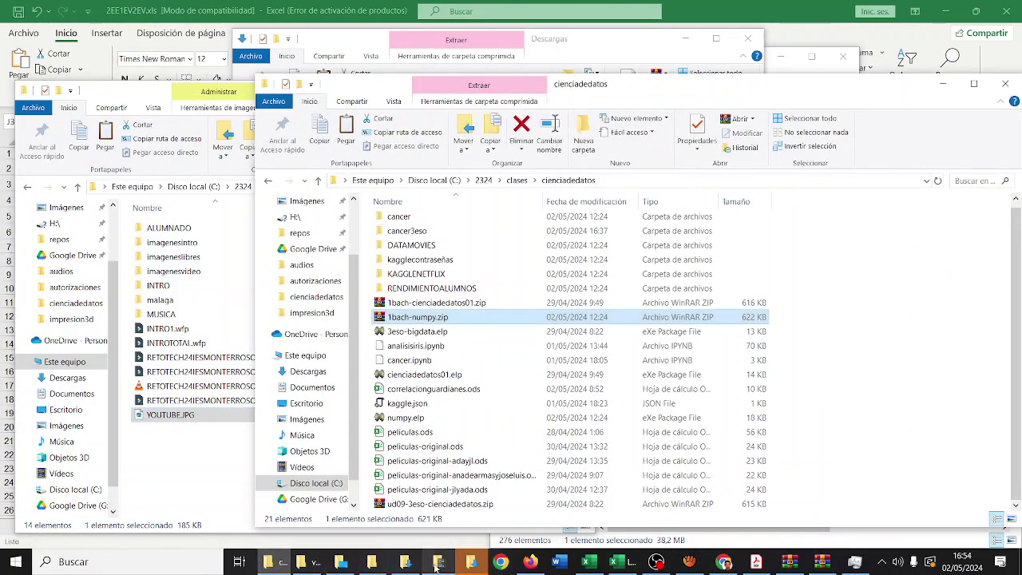
mouse_move(415, 568)
left_click(424, 507)
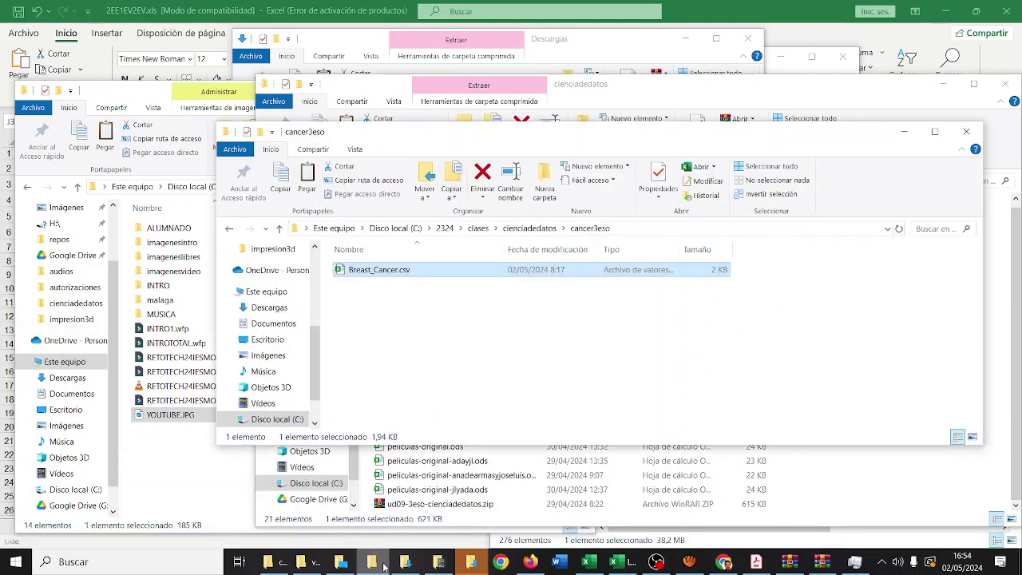
Step: Go to the impresion3d folder inside RETOTECH, under the 2324 folder on the C: drive
left_click(445, 229)
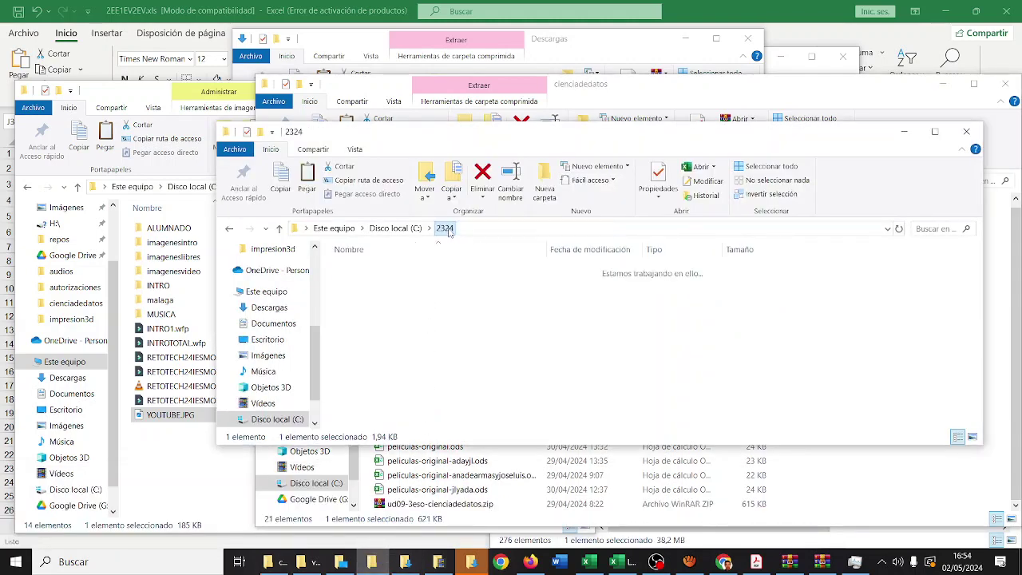
scroll(408, 331, "down", 20)
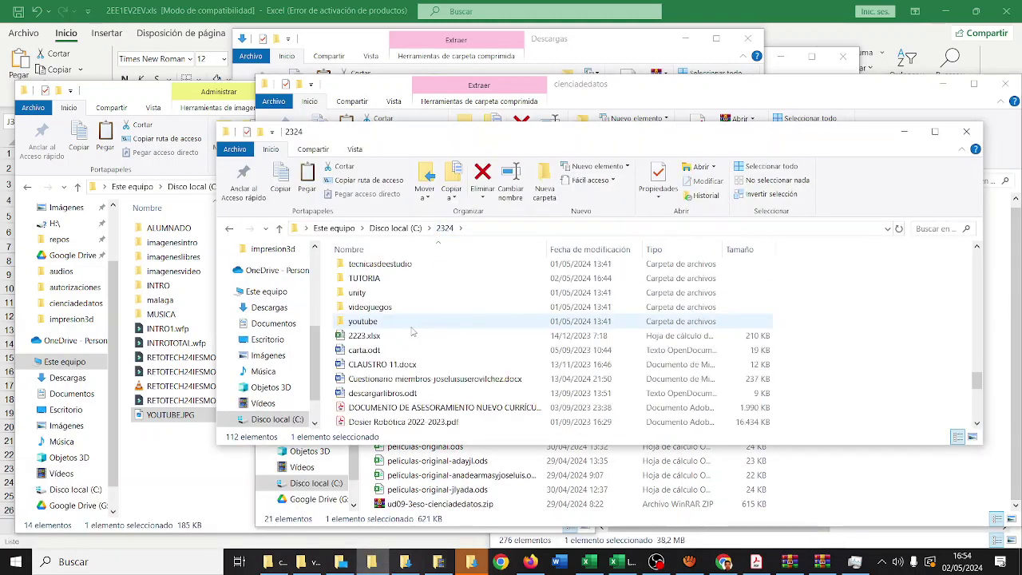
left_click(376, 294)
double_click(376, 294)
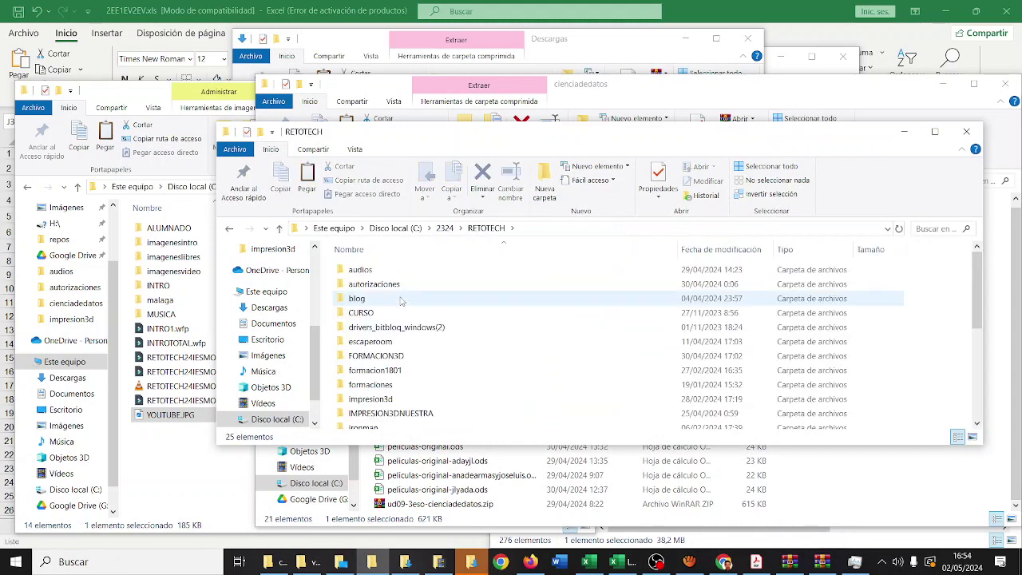
scroll(408, 317, "down", 3)
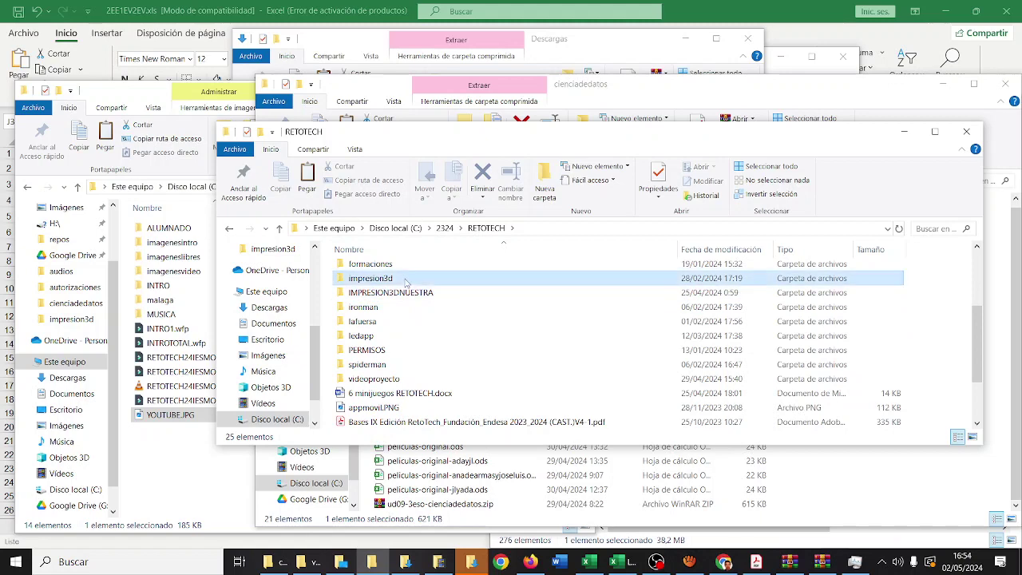
double_click(403, 279)
Step: Create a folder named LLAVEROMAMA inside impresion3d
right_click(413, 405)
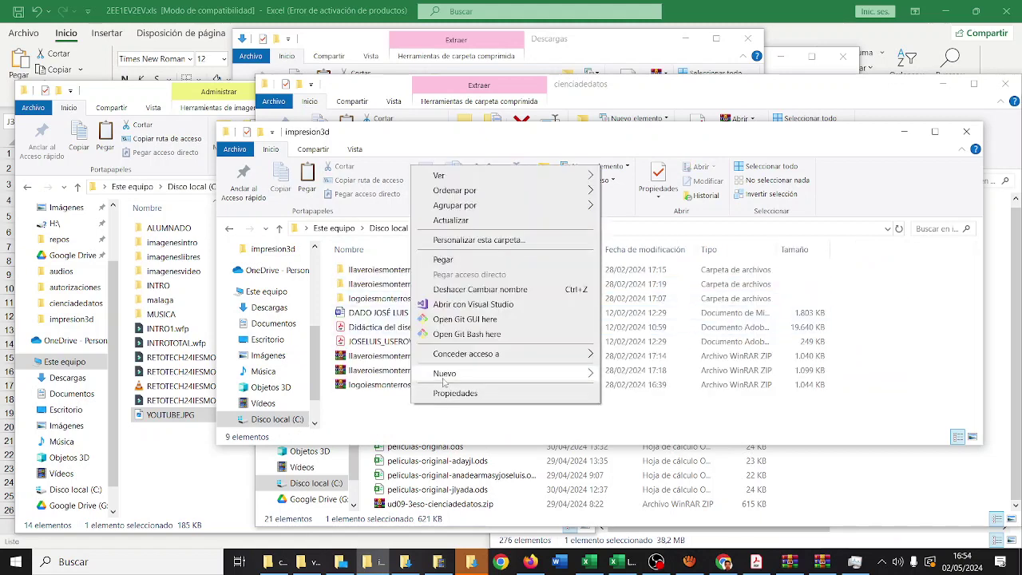
mouse_move(447, 375)
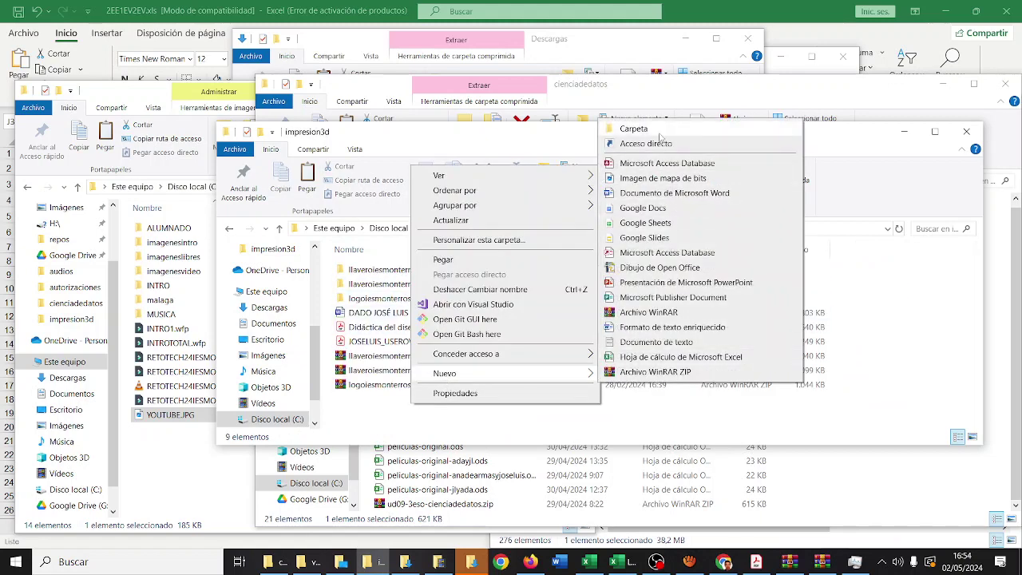
left_click(656, 131)
type("LLA")
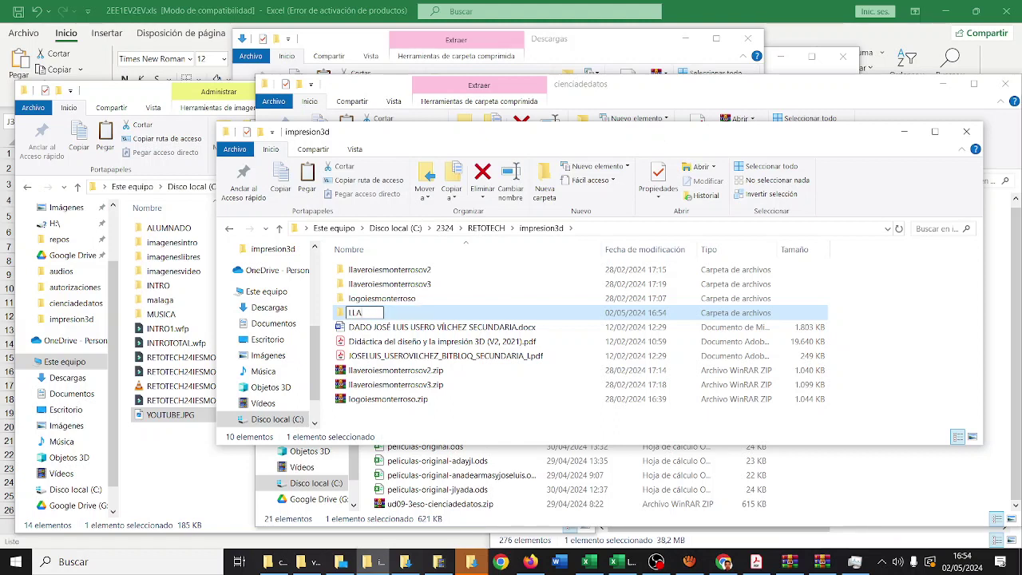
type("VEROMAMA")
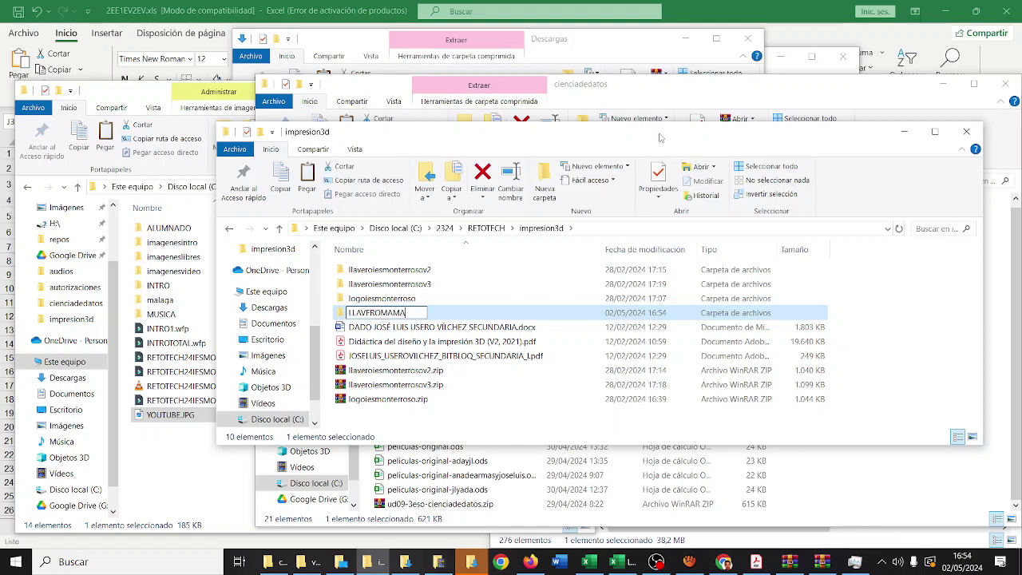
key("Return")
Step: Paste the cut TQMAMA.zip into the LLAVEROMAMA folder
double_click(442, 301)
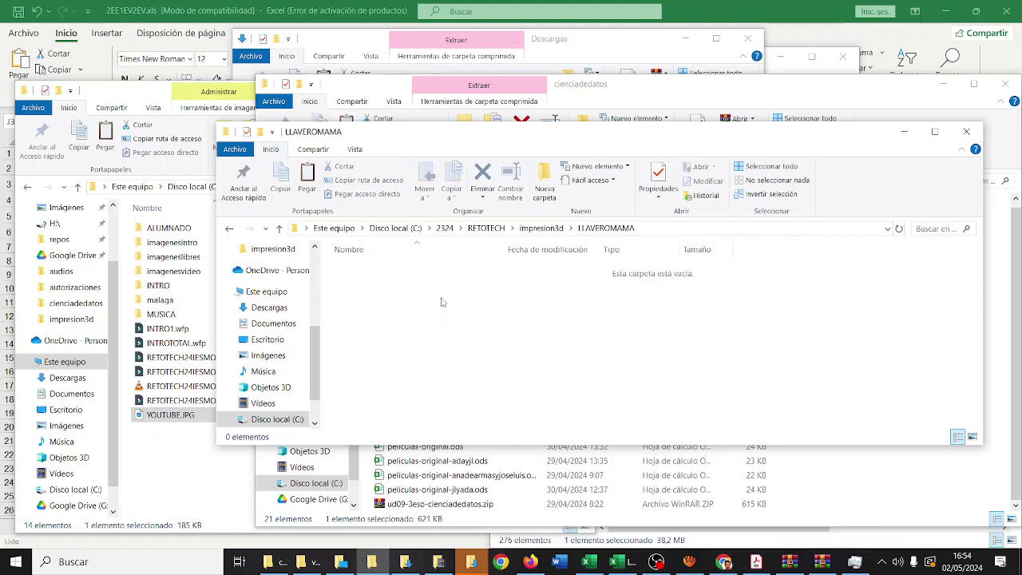
right_click(442, 298)
left_click(454, 349)
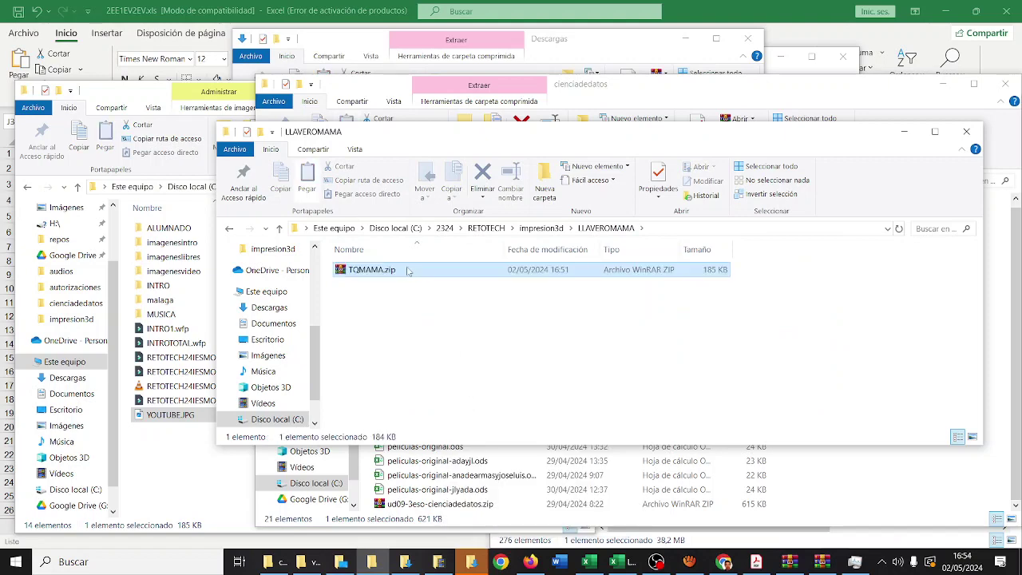
Step: Extract TQMAMA.zip directly into the LLAVEROMAMA folder
right_click(400, 270)
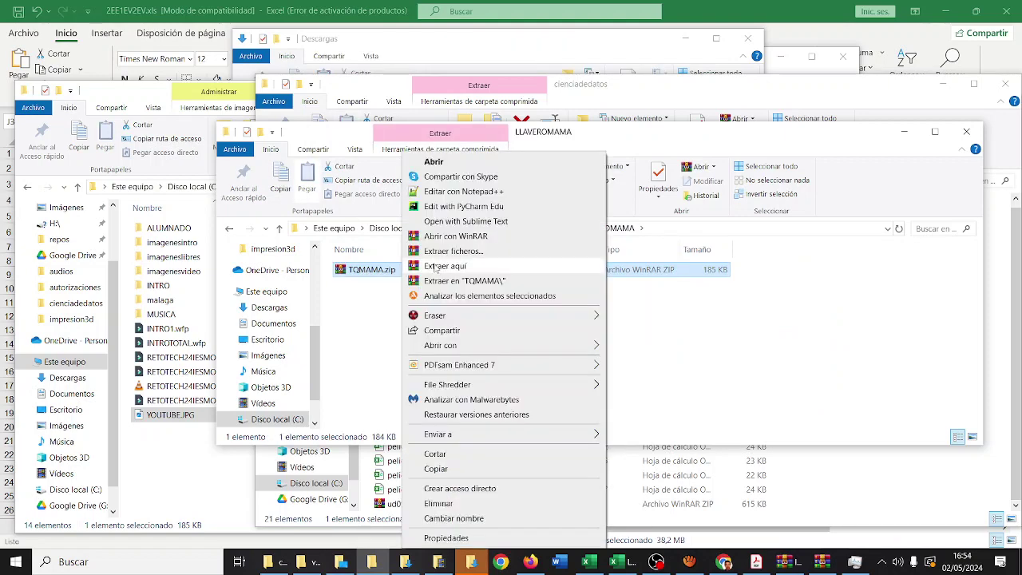
left_click(431, 266)
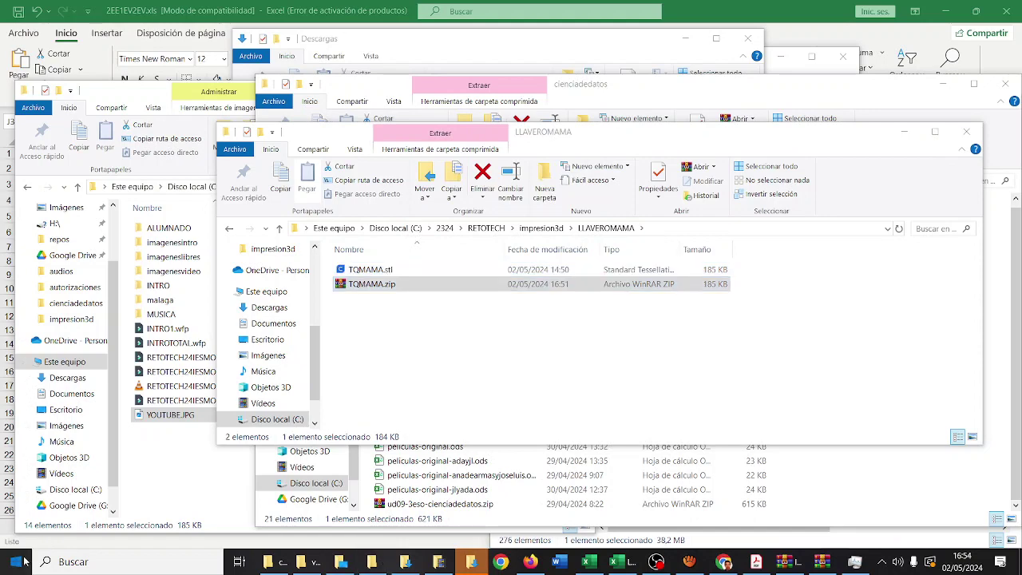
Step: Find UltiMaker Cura 5.4.0 on the computer and launch it
left_click(23, 560)
type("CURA")
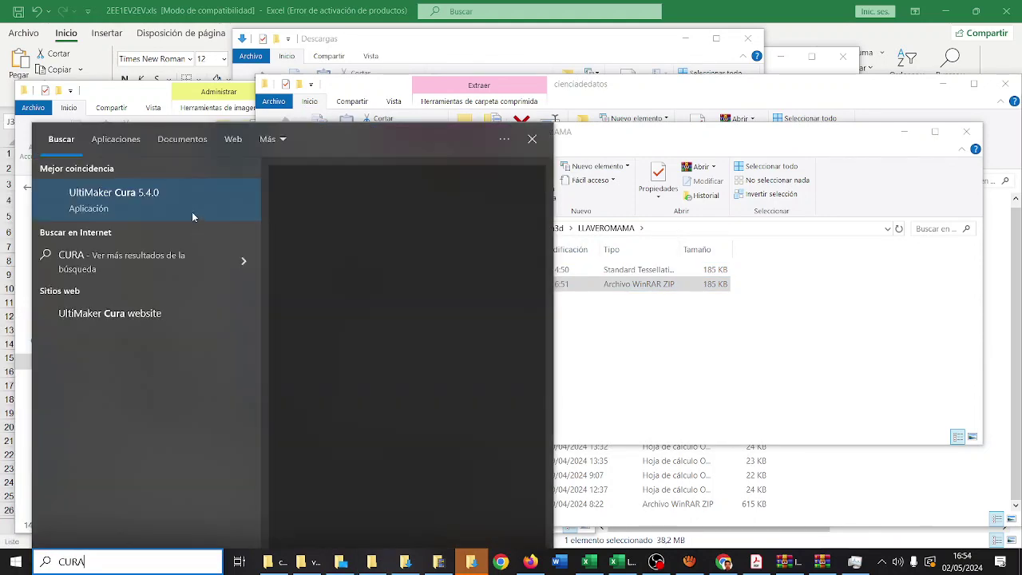
left_click(171, 214)
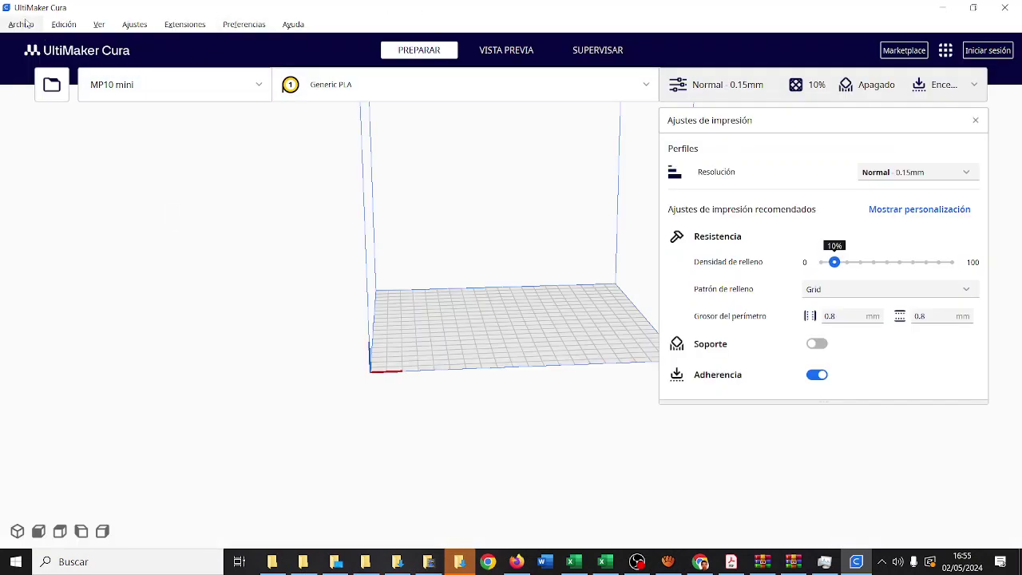
Step: Load TQMAMA.stl from the LLAVEROMAMA folder in RETOTECH's impresion3d folder and slice it at its original size
left_click(24, 24)
left_click(40, 64)
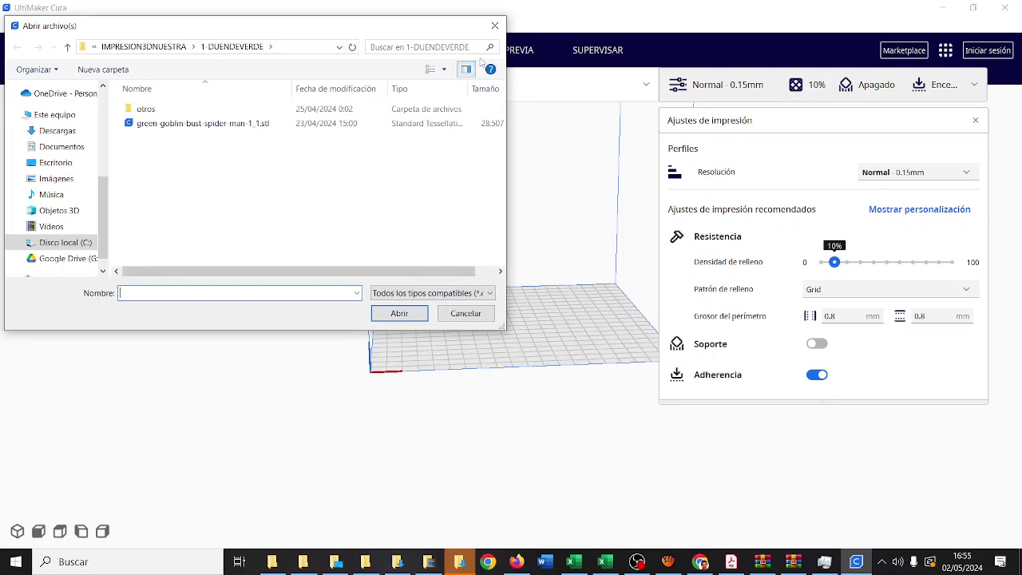
left_click(174, 47)
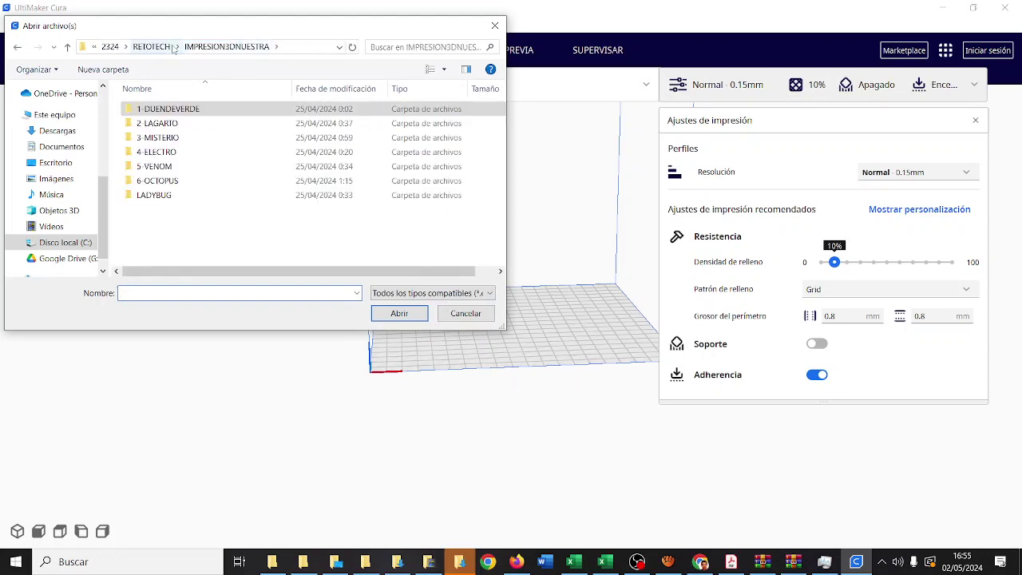
left_click(149, 47)
double_click(184, 237)
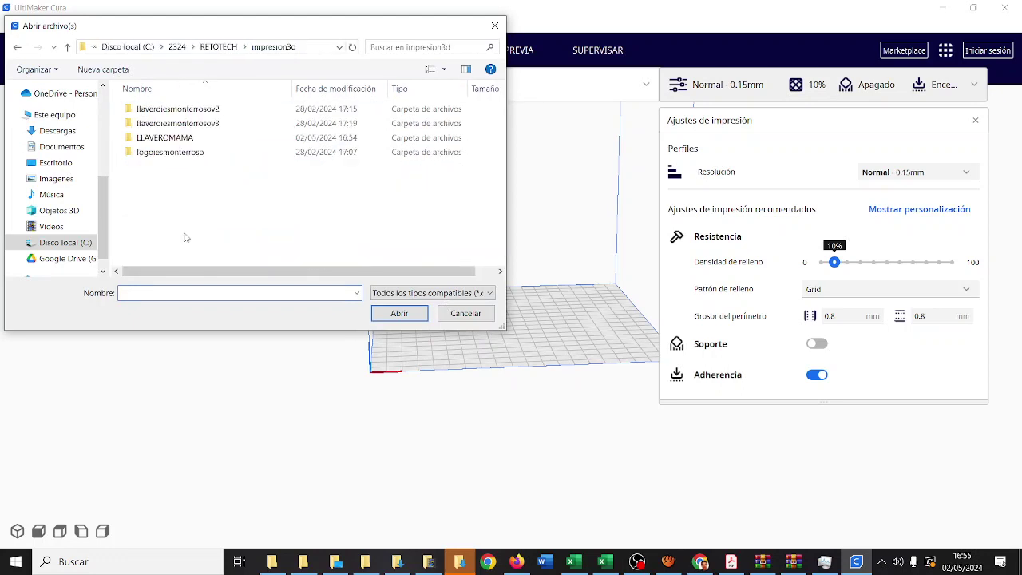
double_click(179, 137)
double_click(164, 110)
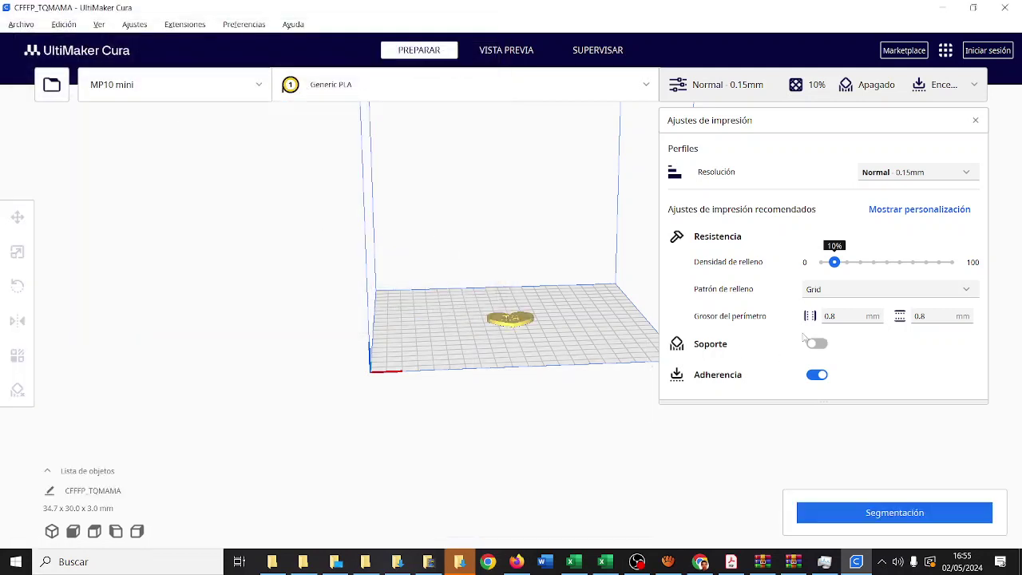
left_click(888, 512)
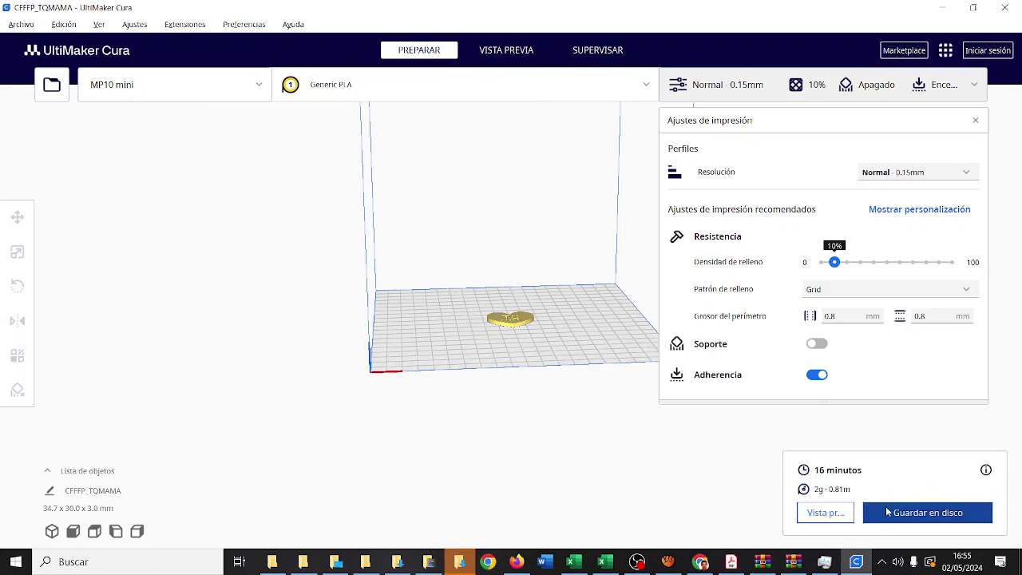
Step: Scale the heart model uniformly to 200% and slice it again
left_click(526, 318)
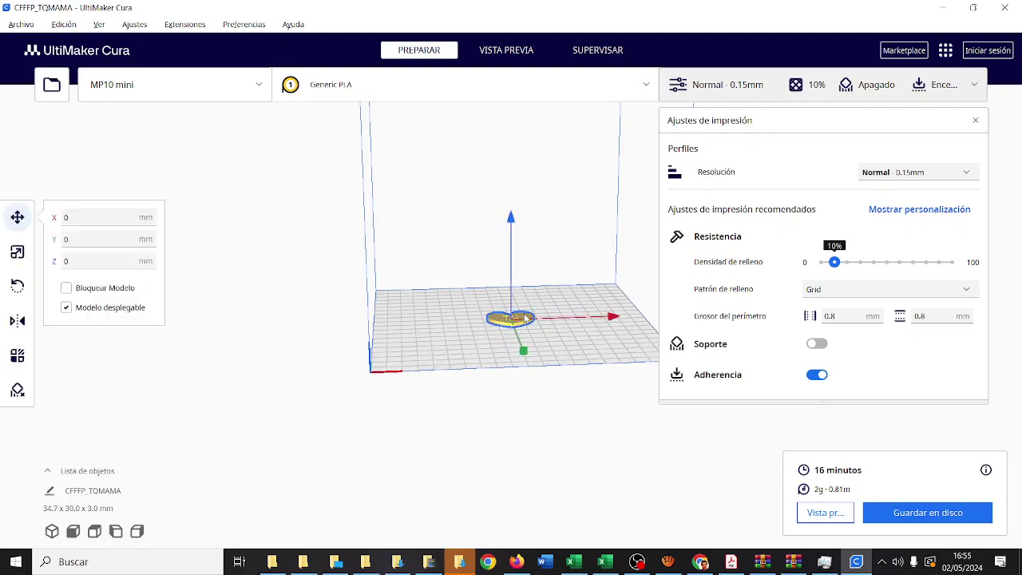
left_click(18, 253)
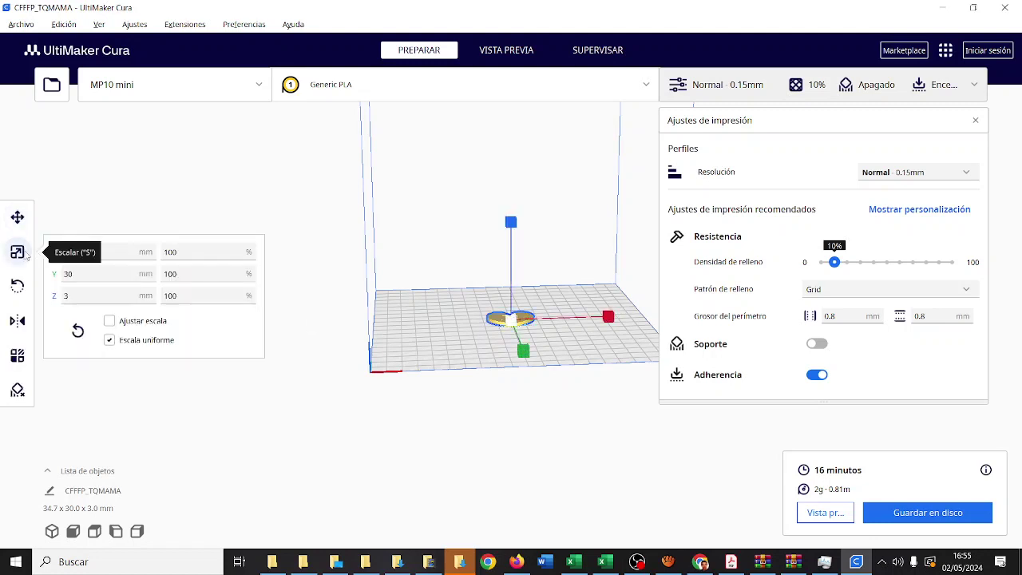
left_click(184, 253)
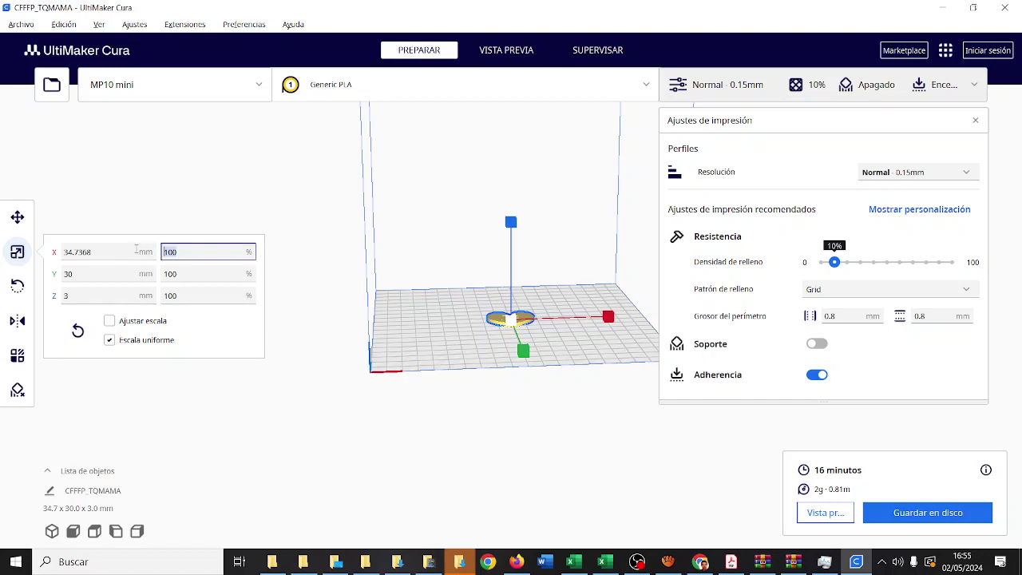
type("200")
key("Tab")
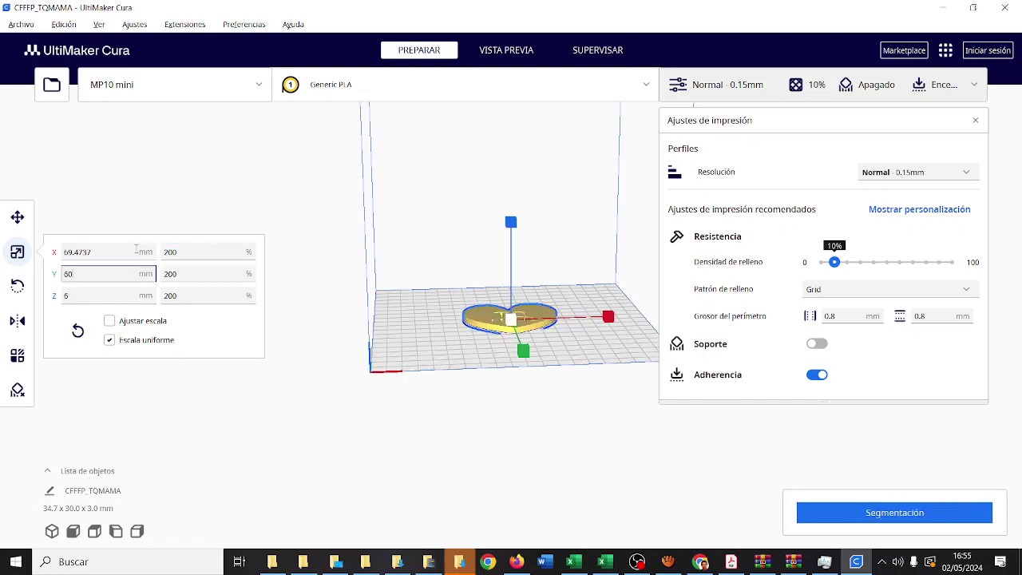
left_click(888, 519)
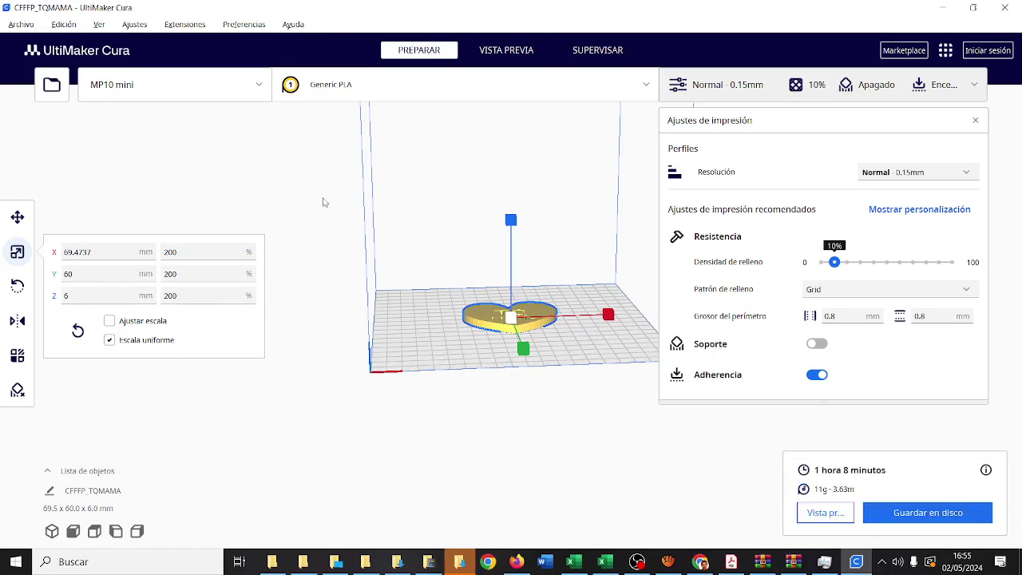
Step: Preview the sliced heart in layer view and examine the TQ MAMA lettering up close
left_click(495, 51)
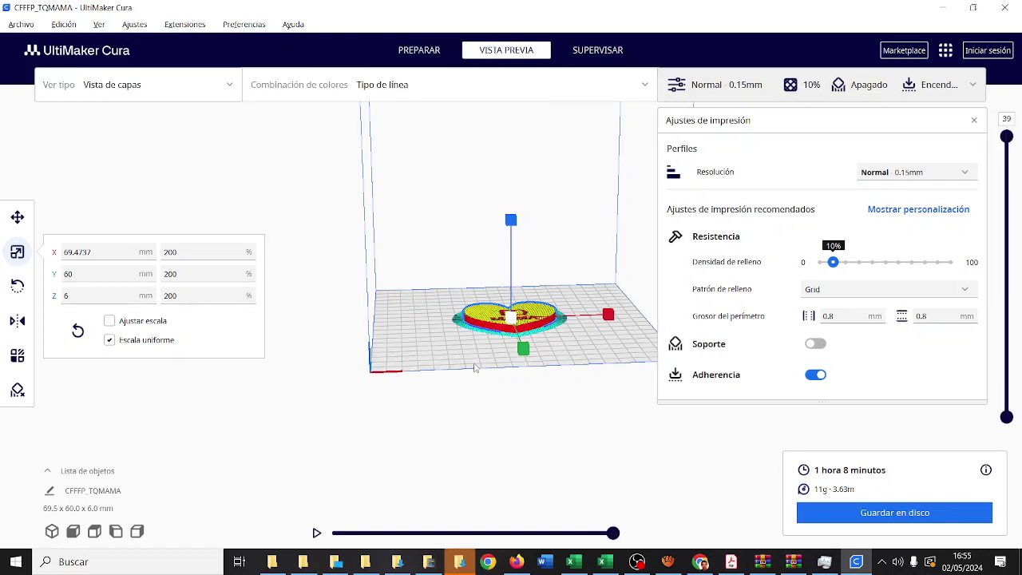
scroll(474, 369, "up", 1)
scroll(475, 368, "up", 5)
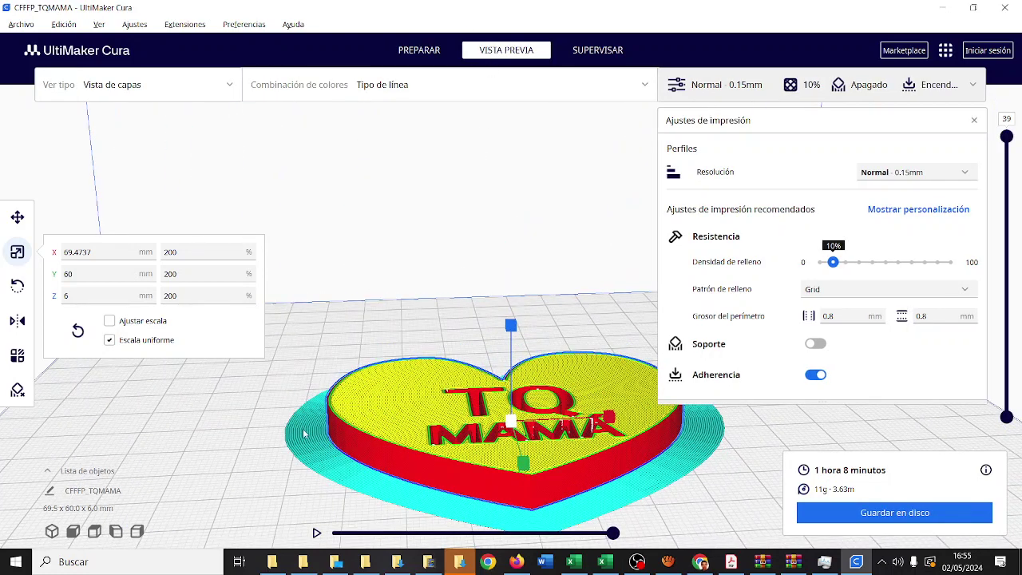